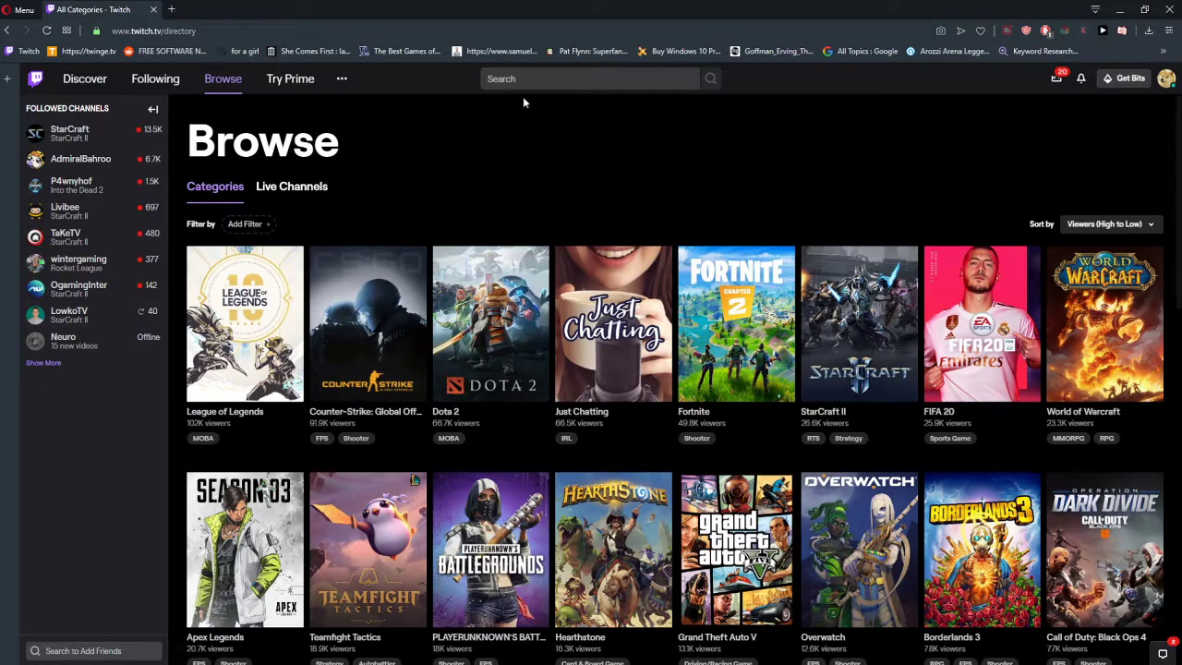
# Search Twitch for "mizkif" and open the Mizkif channel's videos page.
pyautogui.click(597, 79)
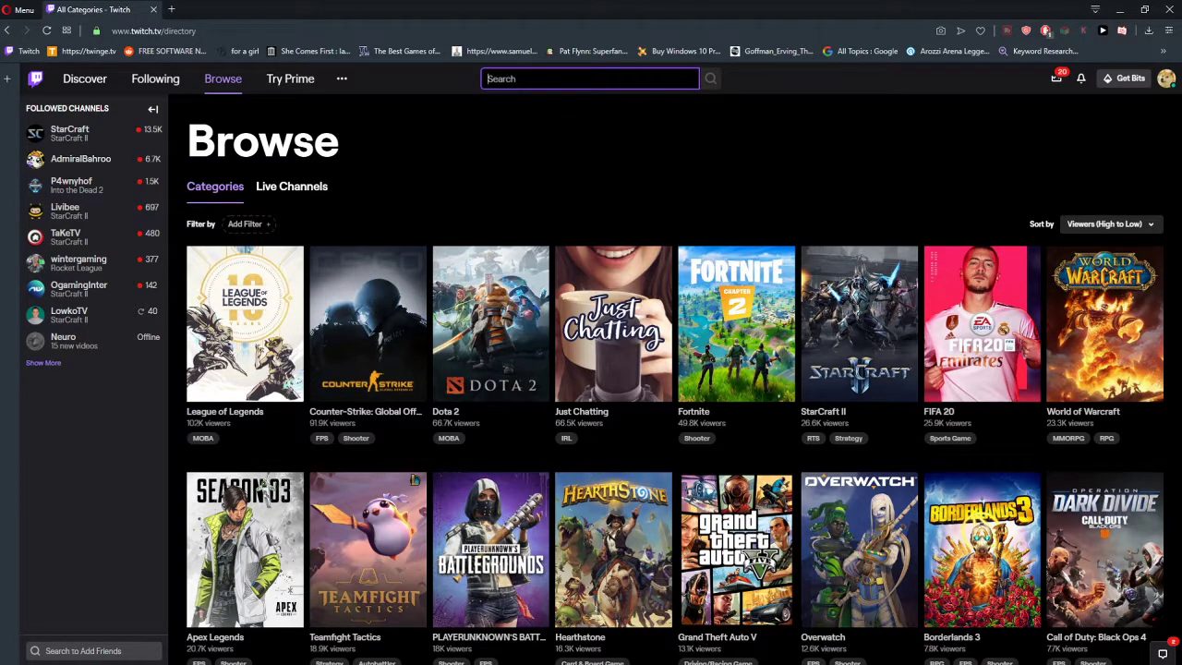
pyautogui.write('mizkif')
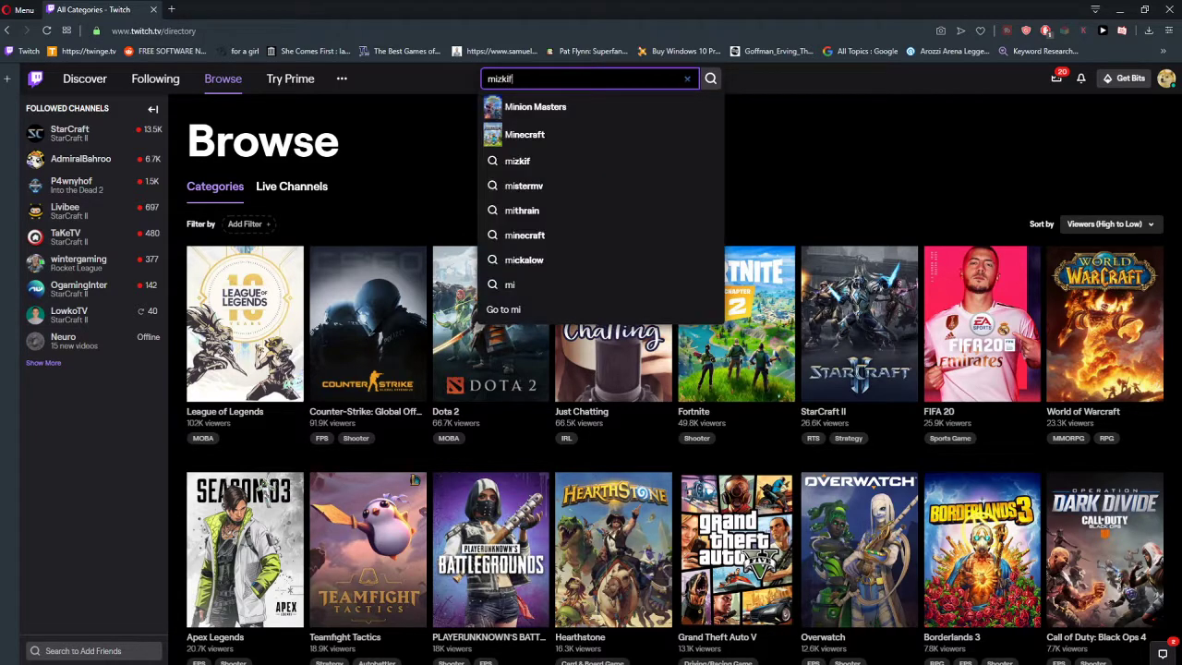
pyautogui.click(612, 107)
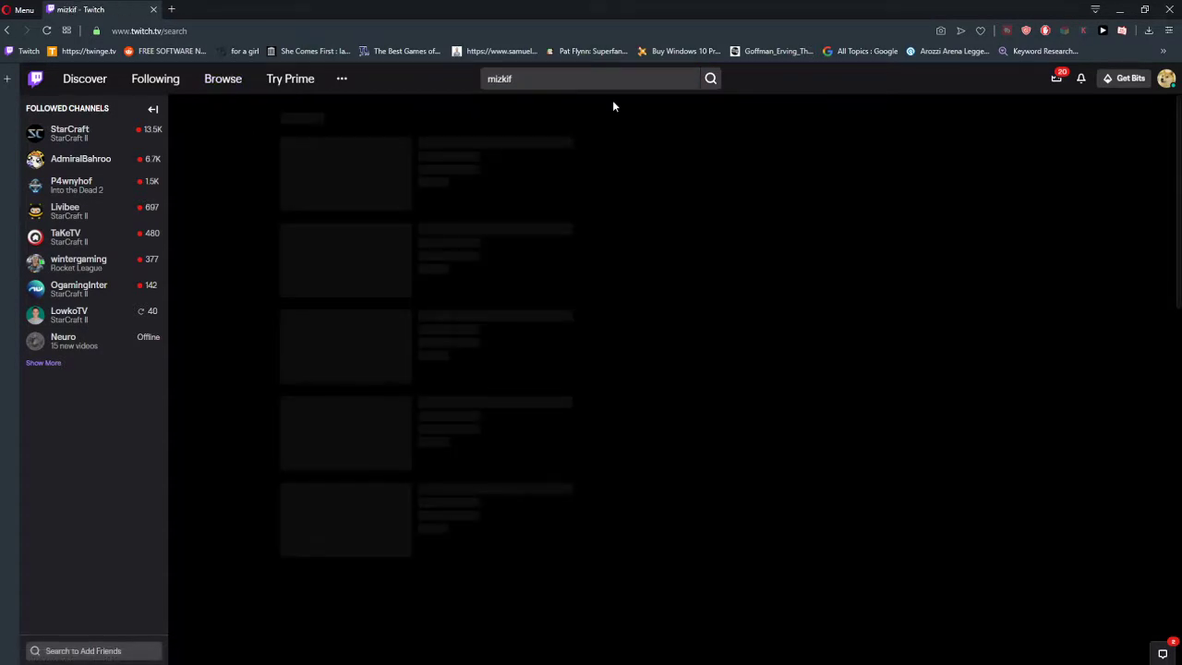
pyautogui.click(323, 208)
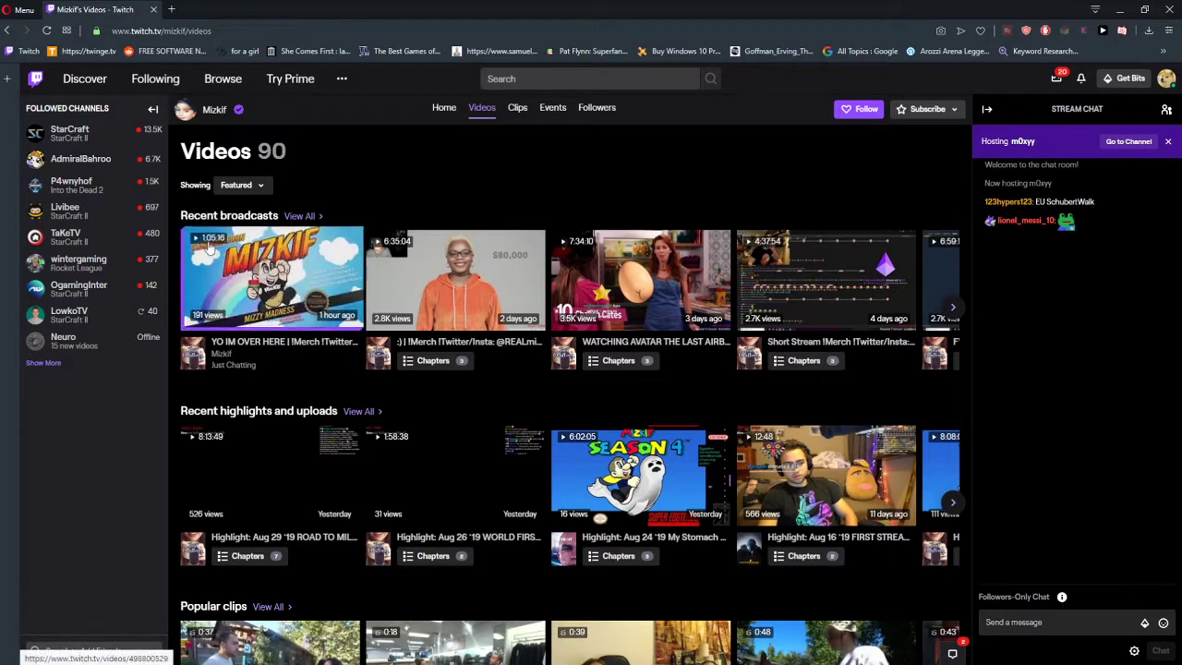
# Open the first recent broadcast, "YO IM OVER HERE", in a new tab, pause it and copy its video URL.
pyautogui.middleClick(268, 287)
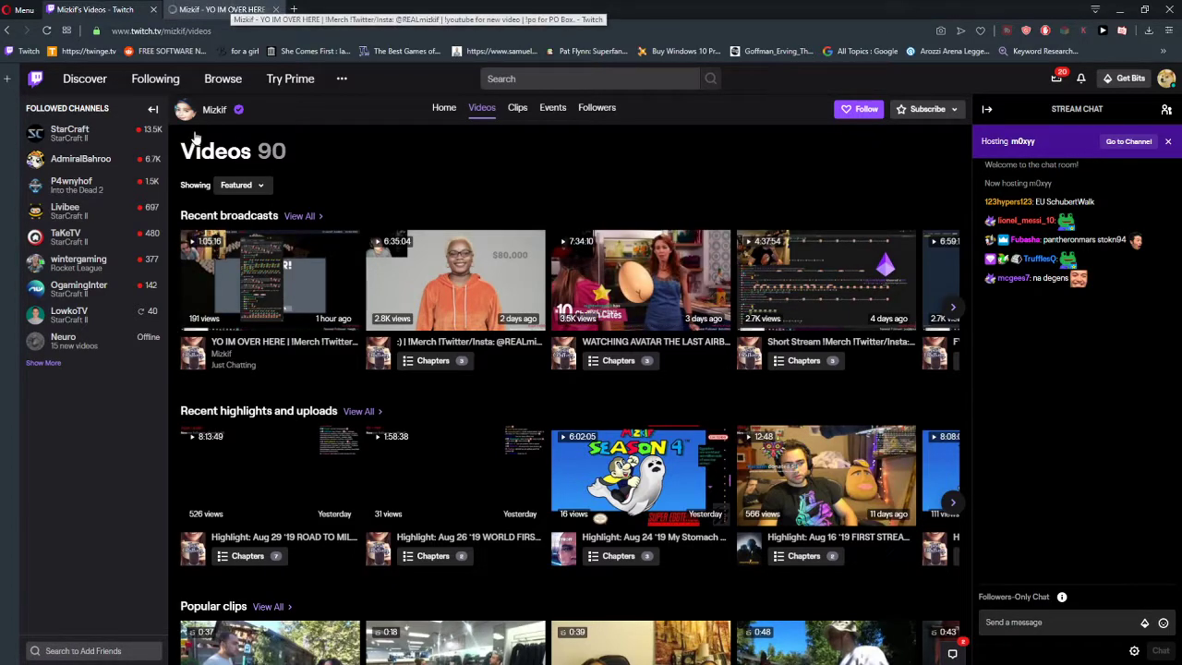
pyautogui.click(197, 6)
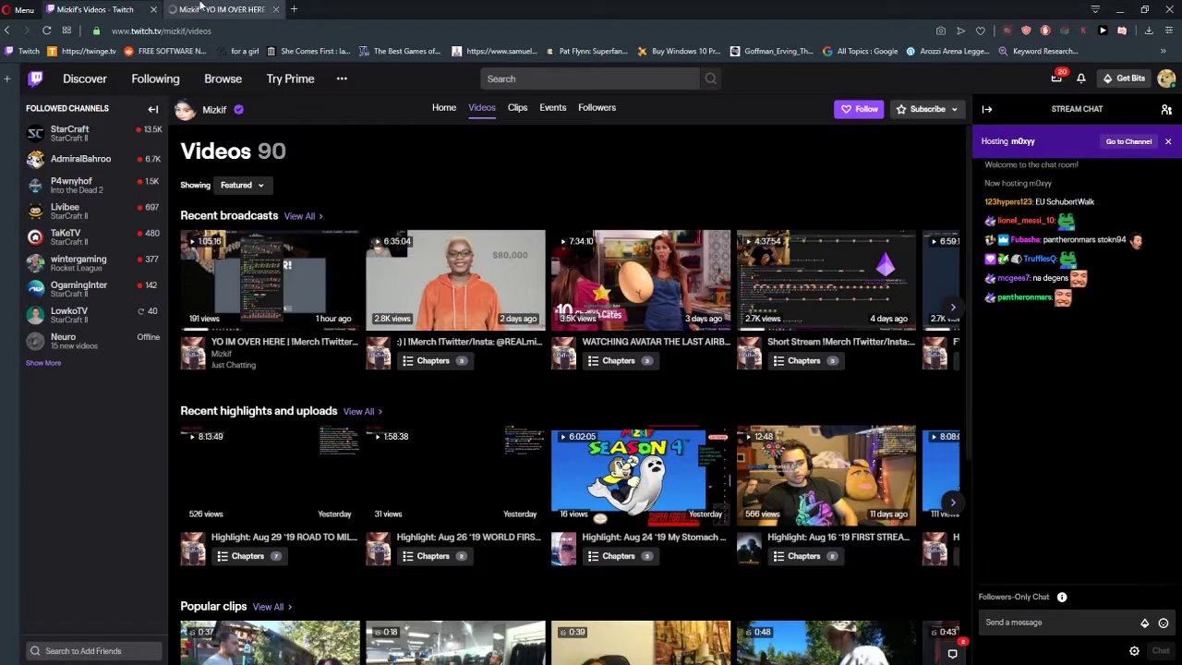
pyautogui.click(226, 31)
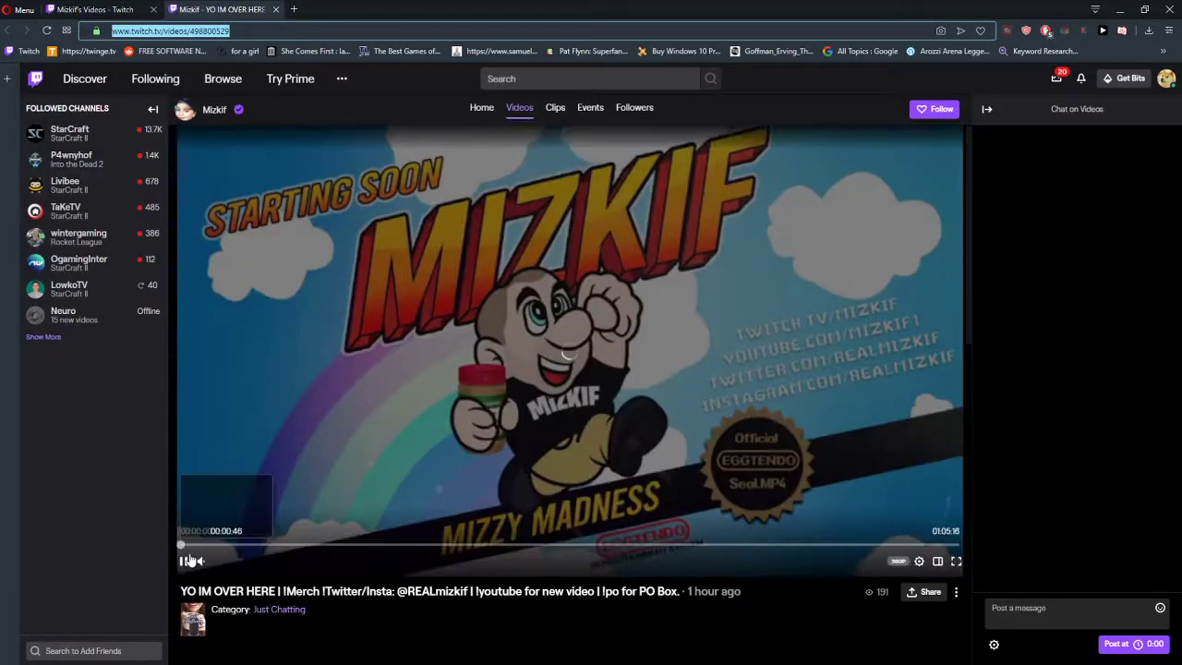
pyautogui.click(187, 561)
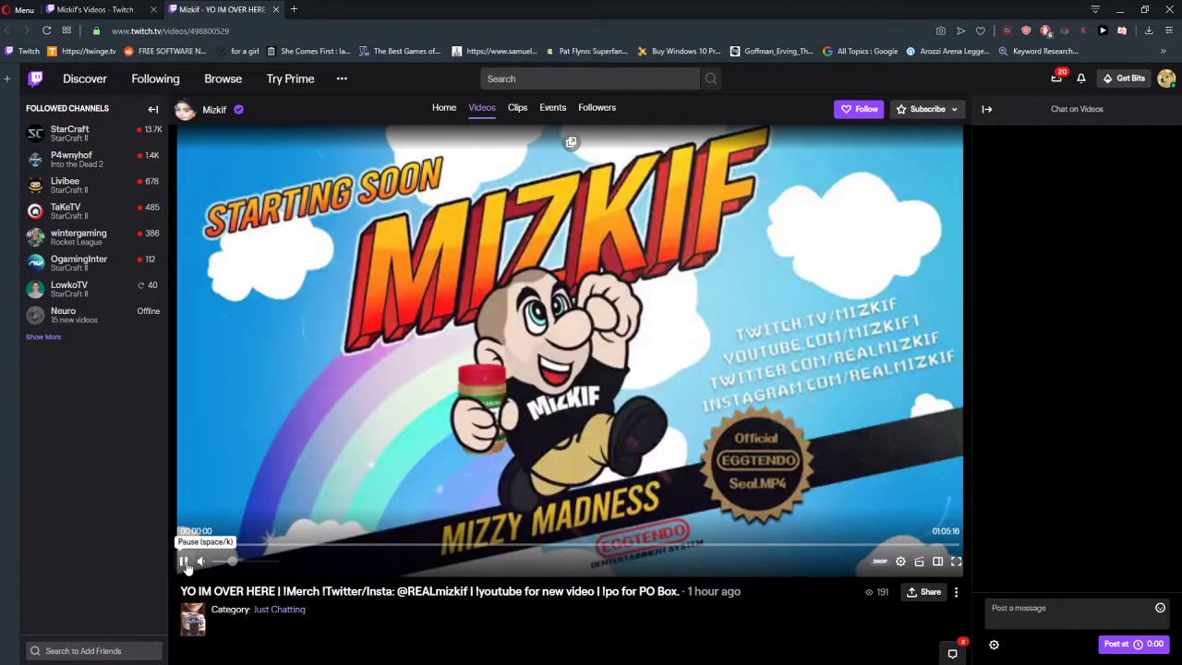
pyautogui.click(186, 565)
pyautogui.click(175, 31)
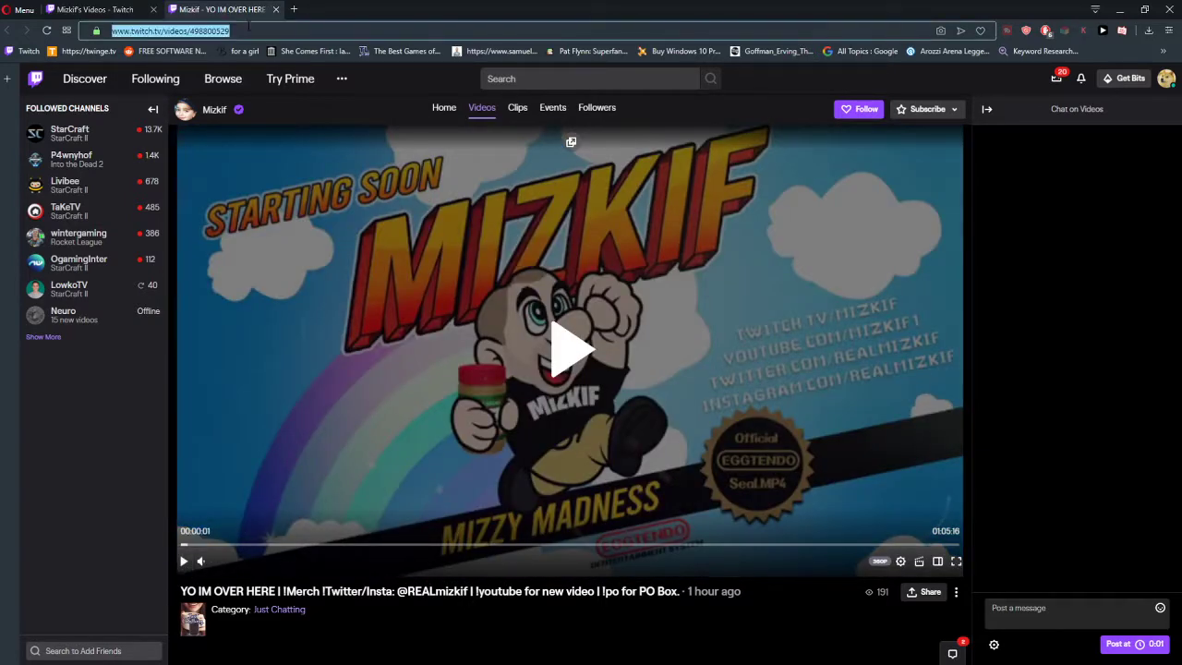
# Search the web for "leecher twitch" in a new tab.
pyautogui.click(295, 9)
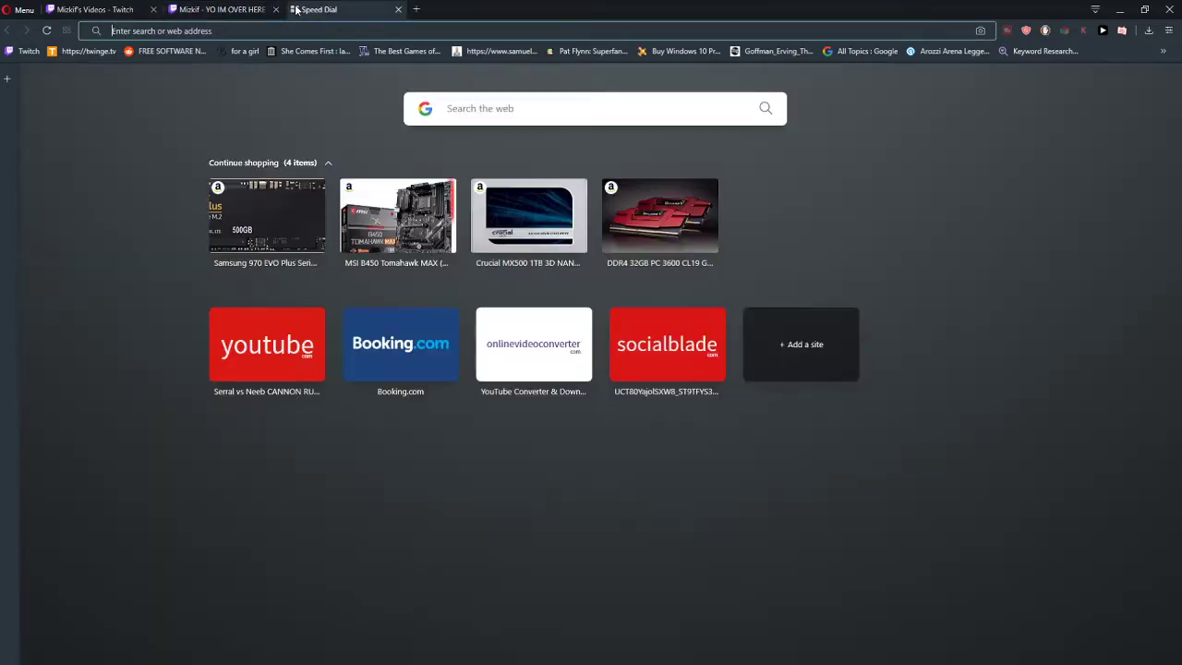
pyautogui.write('leecher twitch')
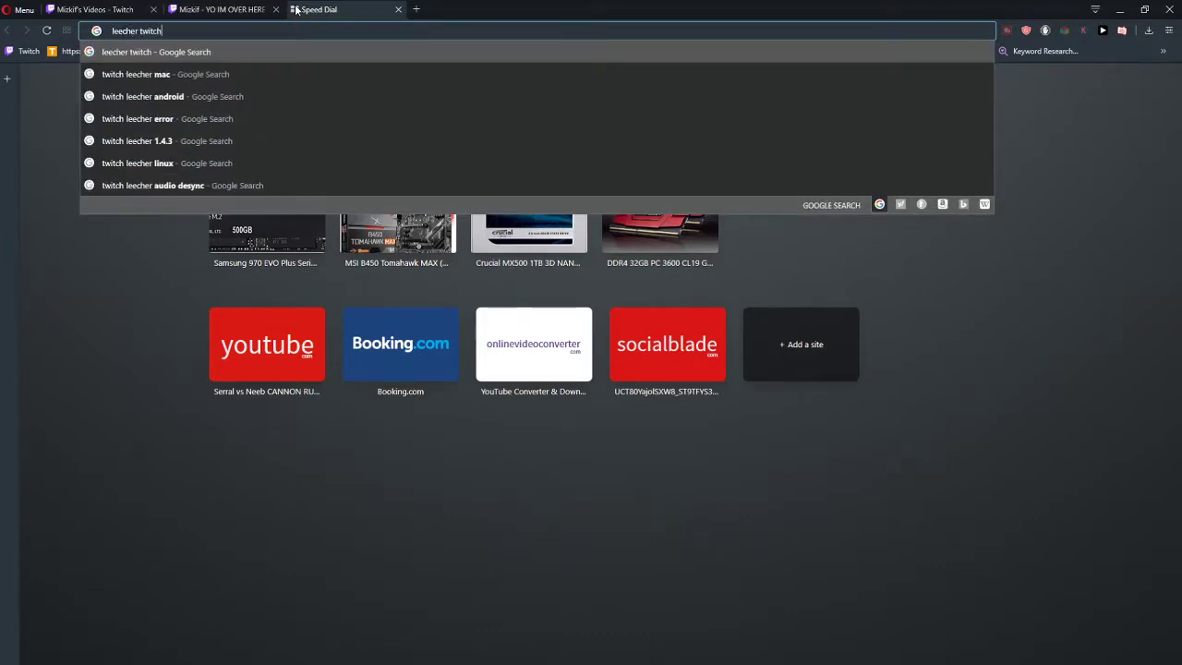
pyautogui.press('Return')
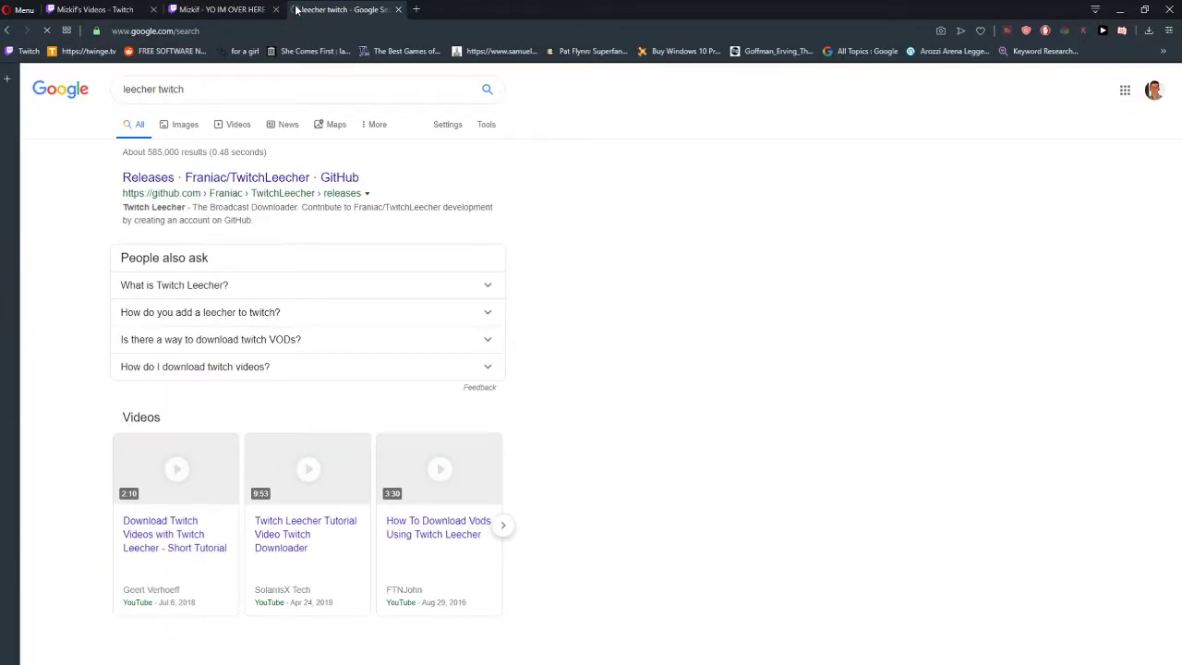
# Open the TwitchLeecher GitHub releases and FileCroco's Twitch Leecher 1.7 results in separate tabs, and show the FileCroco page.
pyautogui.middleClick(198, 179)
pyautogui.scroll(-2, 50, 379)
pyautogui.scroll(-1, 51, 378)
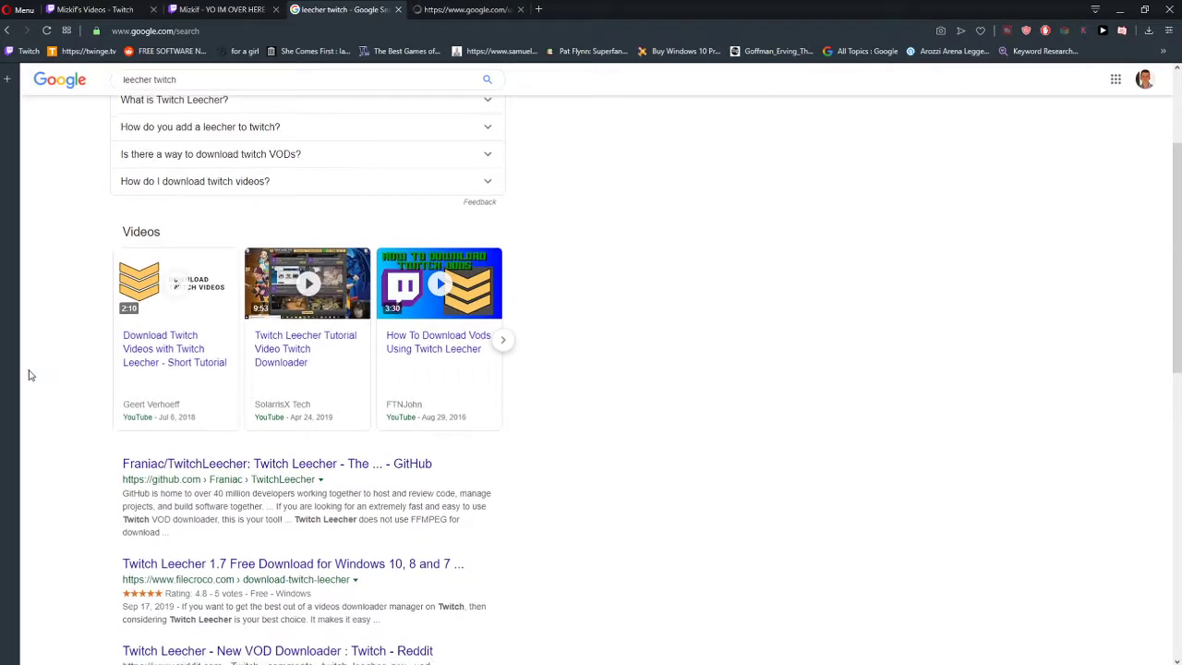
pyautogui.middleClick(152, 563)
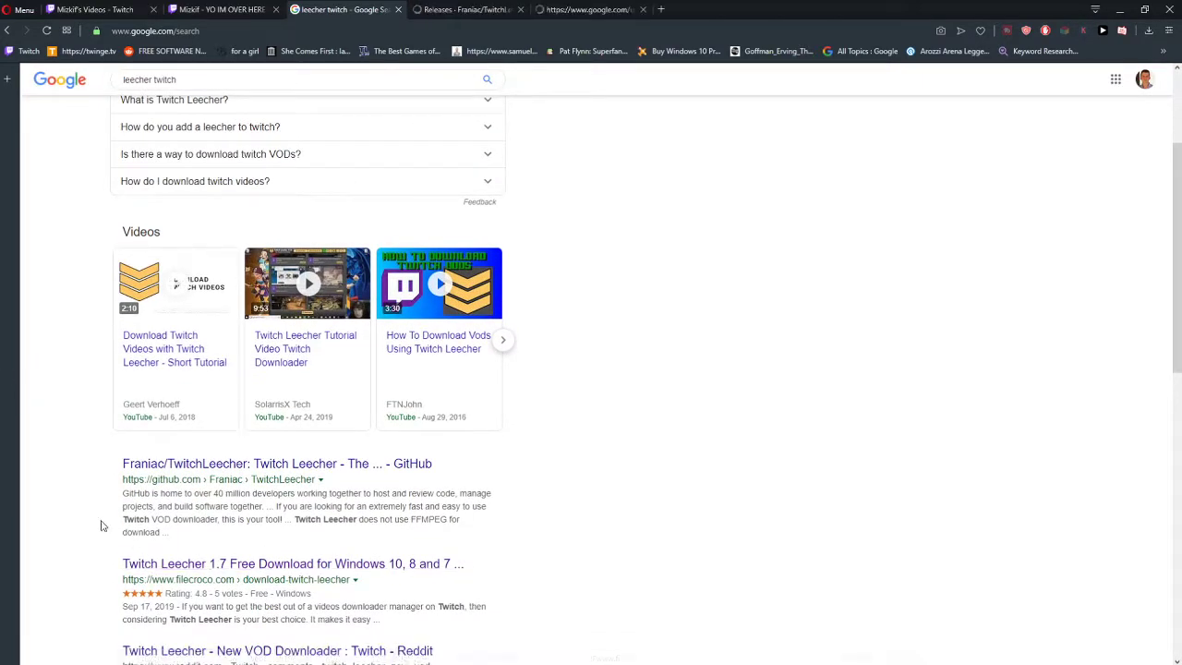
pyautogui.scroll(3, 102, 525)
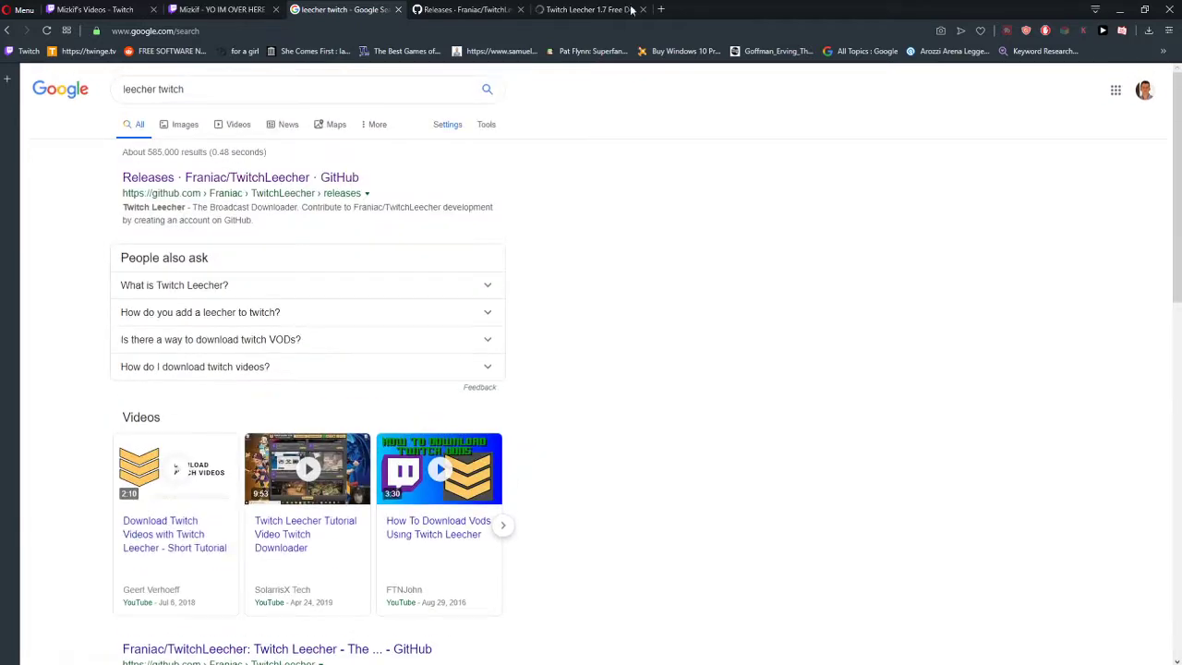
pyautogui.click(586, 9)
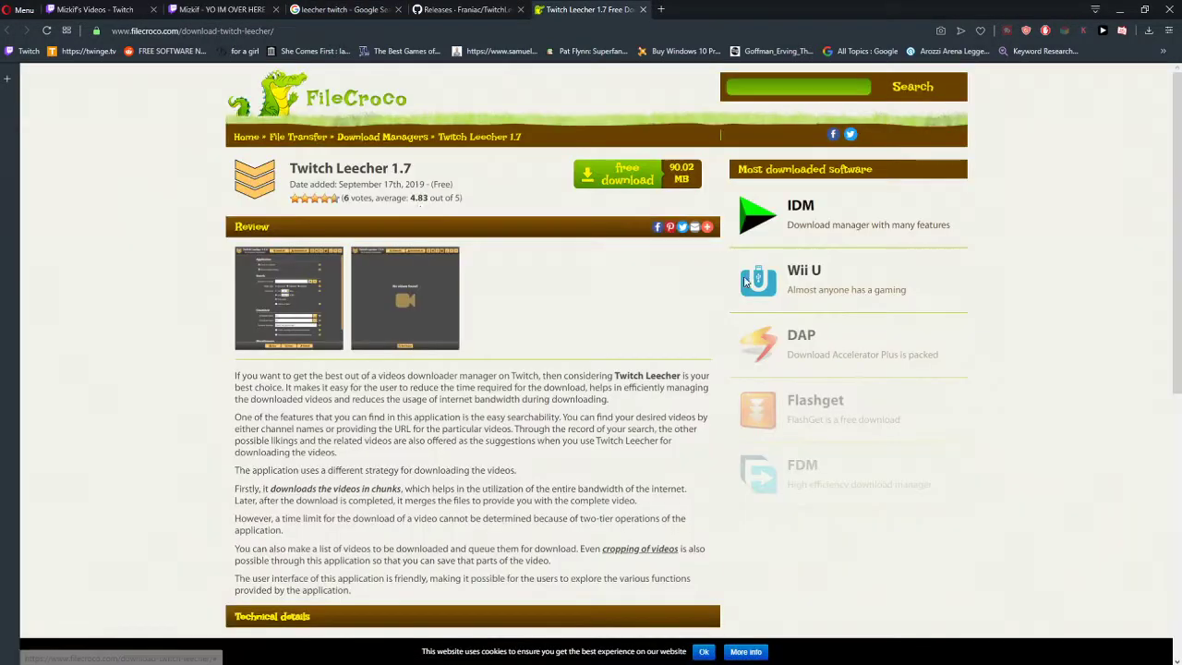
# Switch to Twitch Leecher and reposition its window over the download page.
pyautogui.click(746, 277)
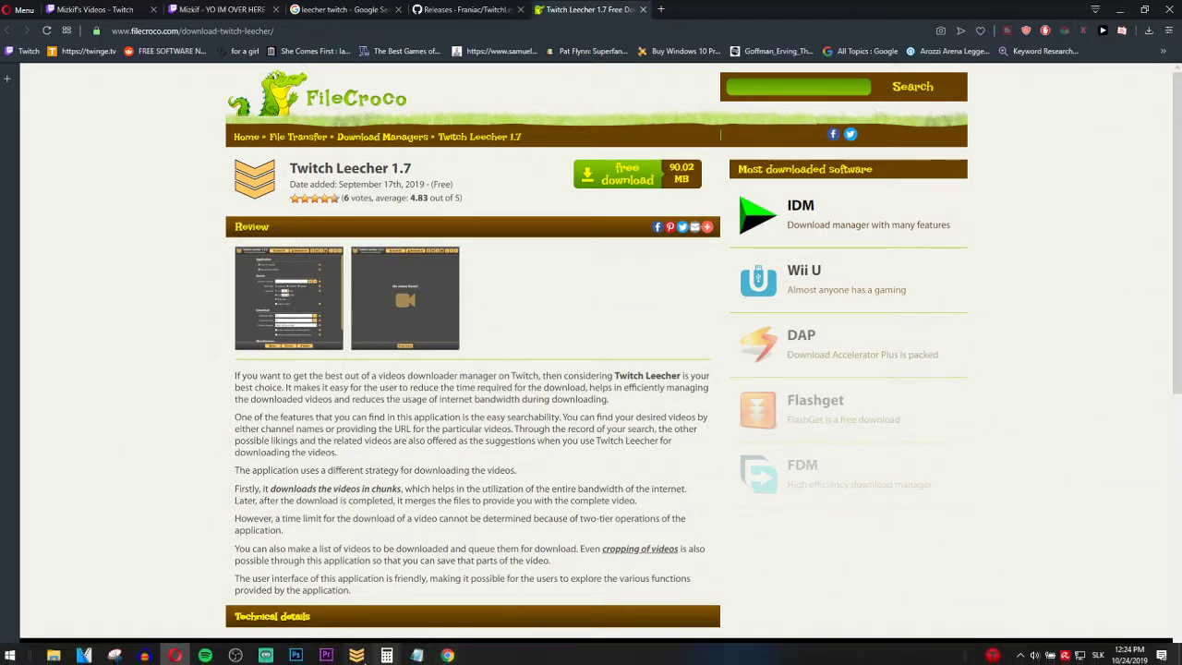
pyautogui.click(357, 655)
pyautogui.moveTo(590, 163); pyautogui.dragTo(683, 185)
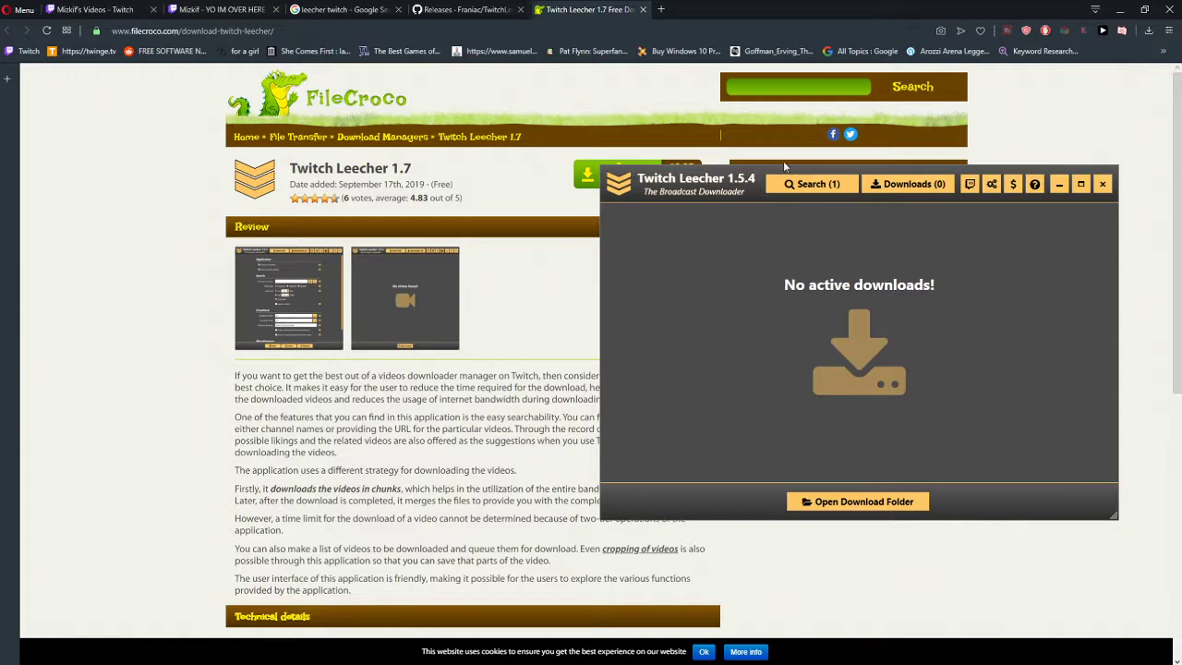
pyautogui.click(878, 511)
pyautogui.hotkey('alt', 'F4')
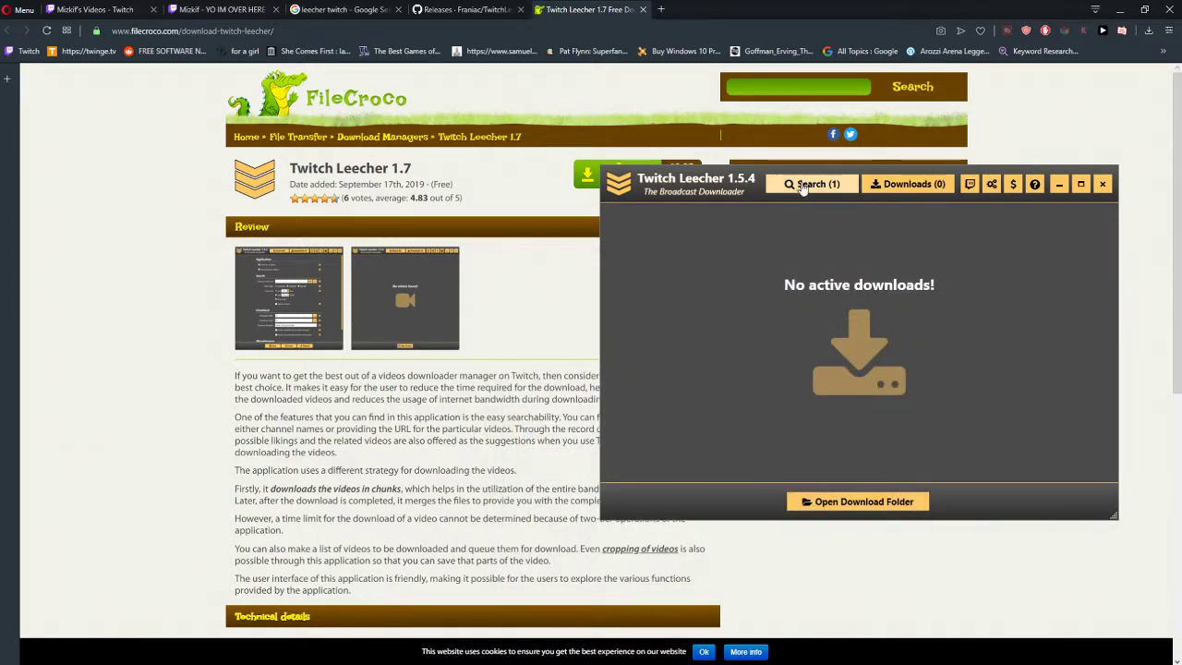
# Start a new search by URL, replacing the old address with the copied Mizkif video URL.
pyautogui.click(772, 224)
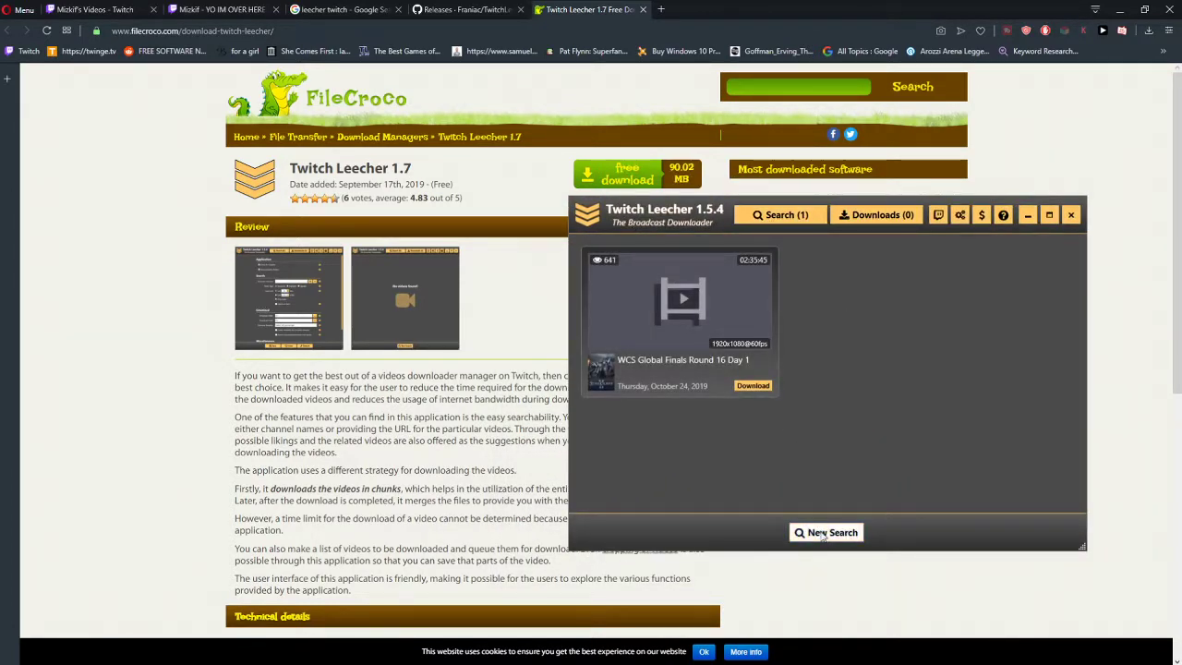
pyautogui.click(806, 526)
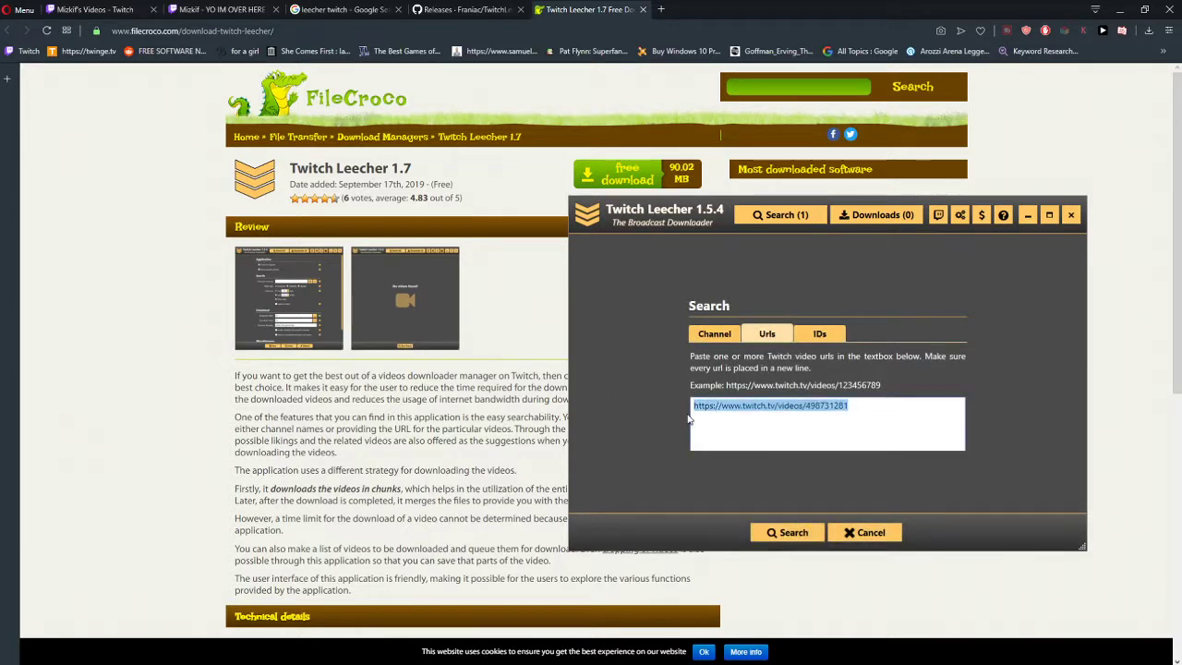
pyautogui.click(779, 533)
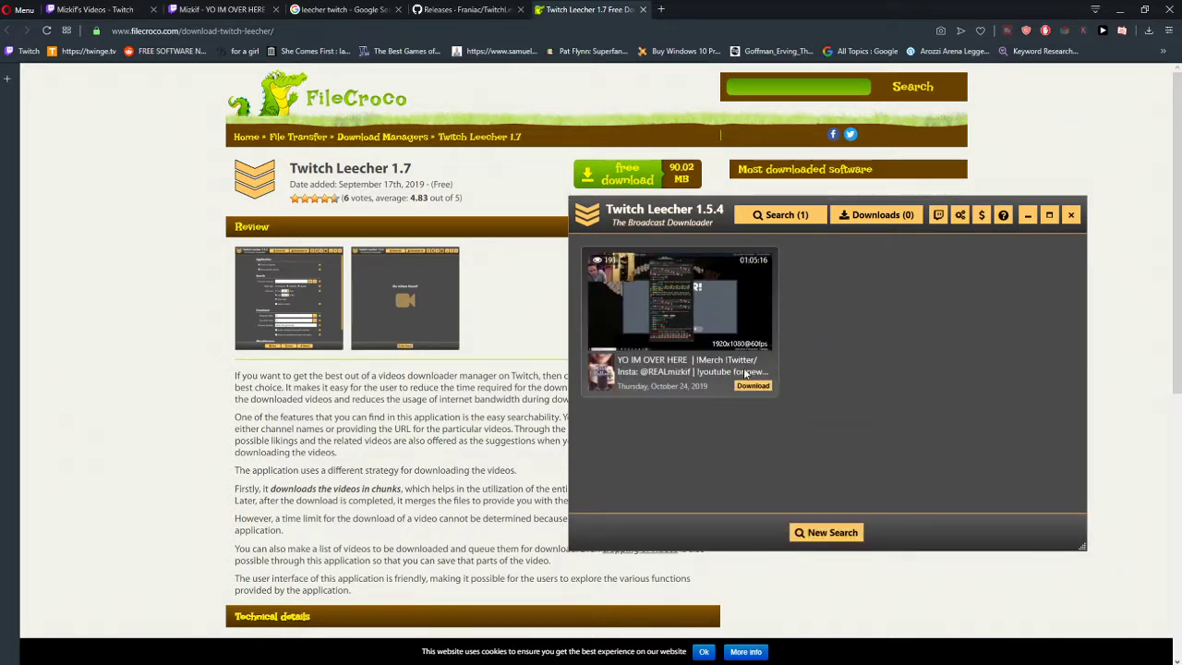
# Open the found video's download options, choose F:\download as the destination folder and turn off the custom filename.
pyautogui.click(752, 386)
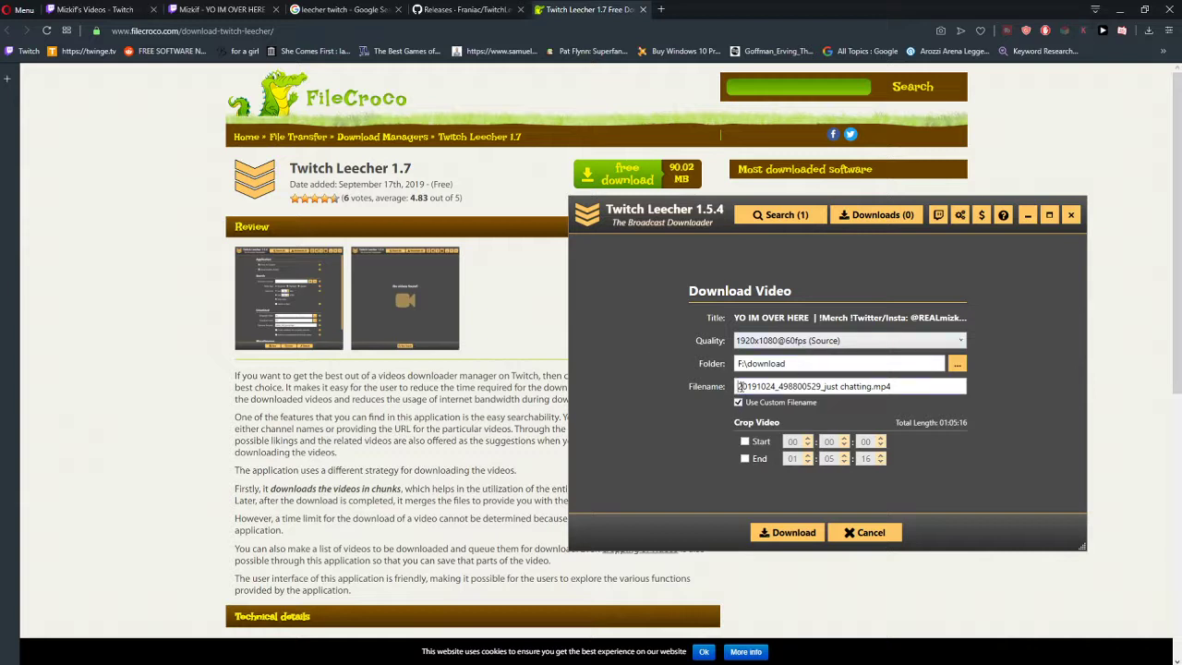
pyautogui.moveTo(739, 386); pyautogui.dragTo(891, 410)
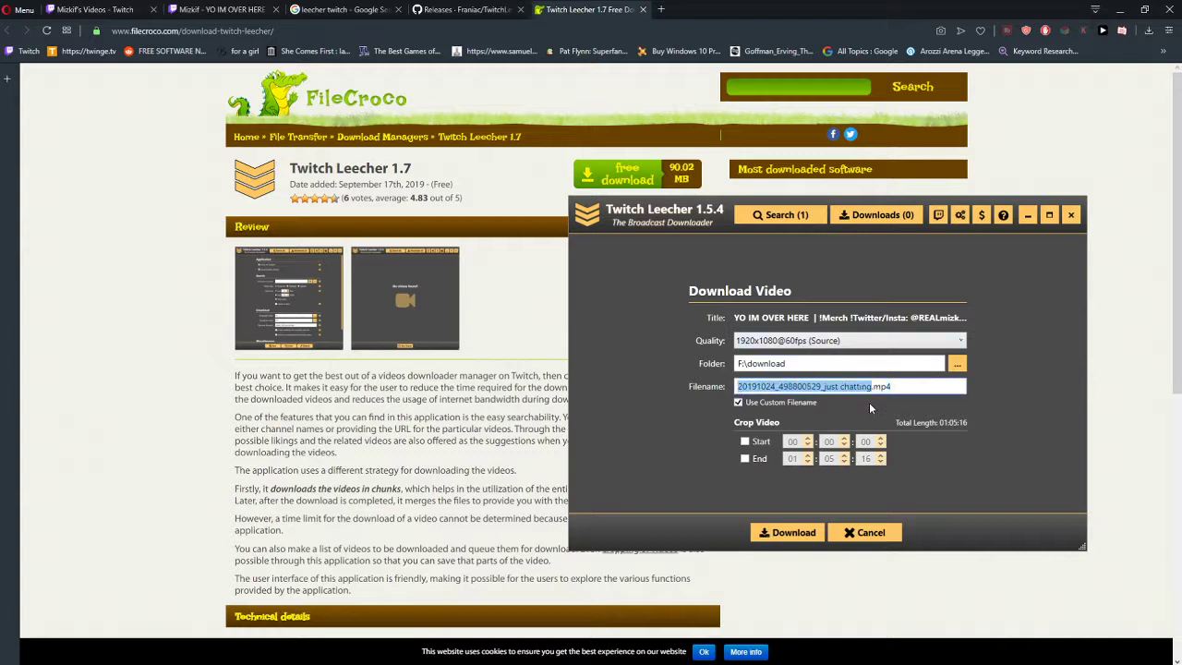
pyautogui.click(751, 365)
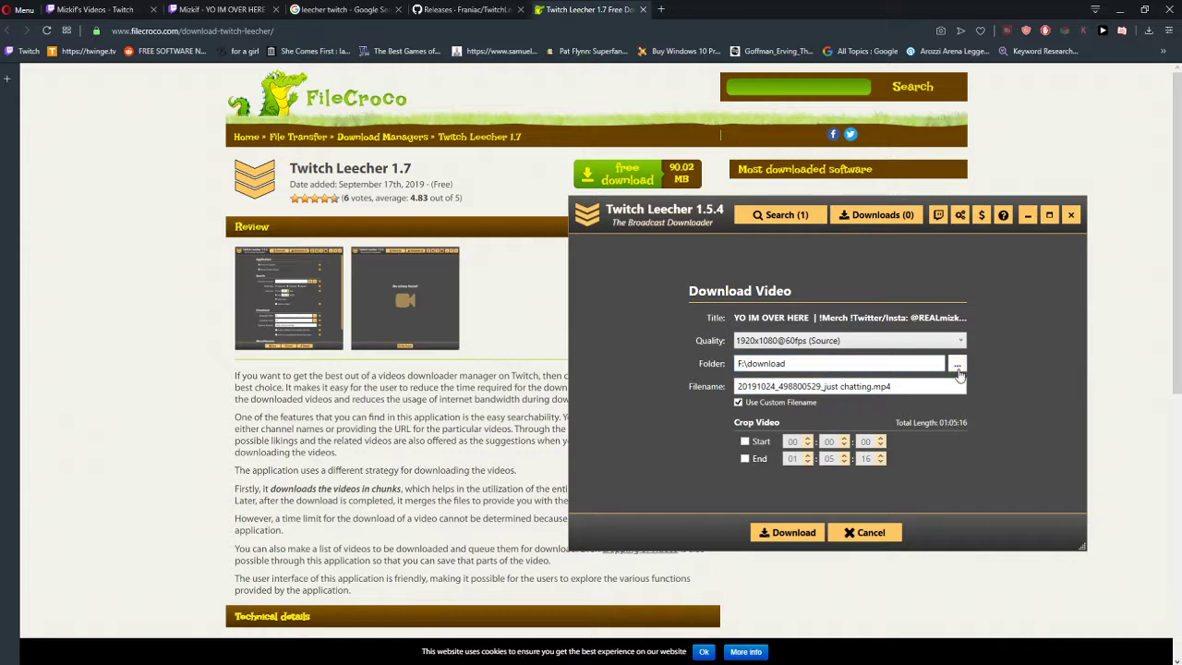
pyautogui.click(957, 366)
pyautogui.click(1155, 200)
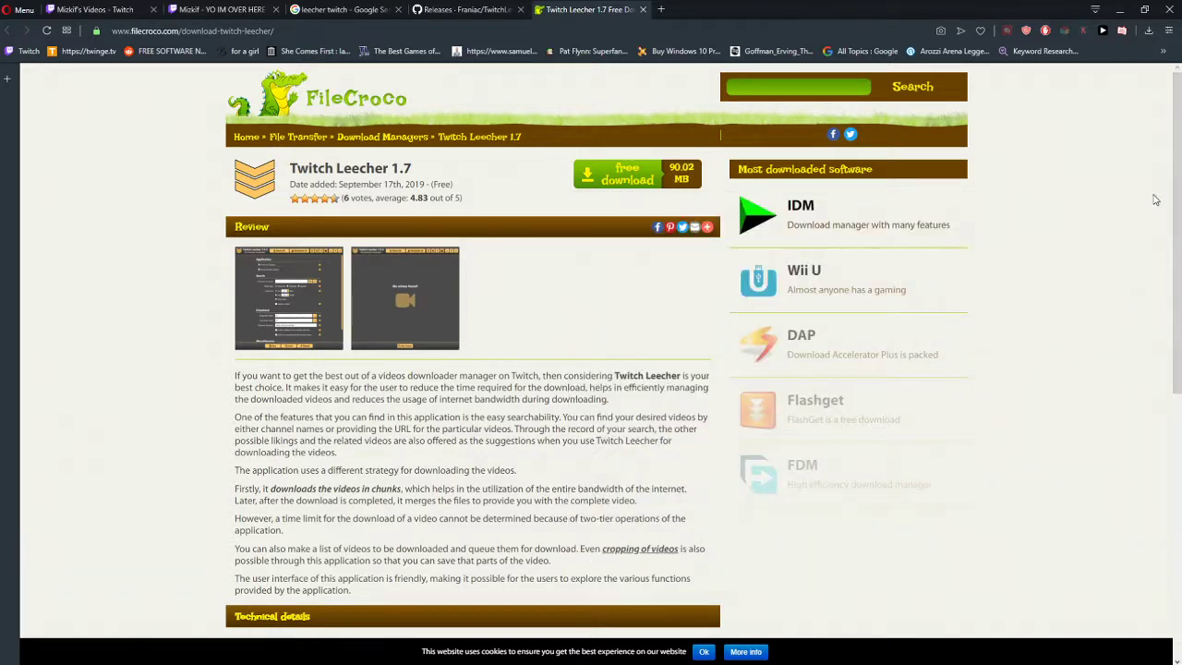
pyautogui.click(356, 659)
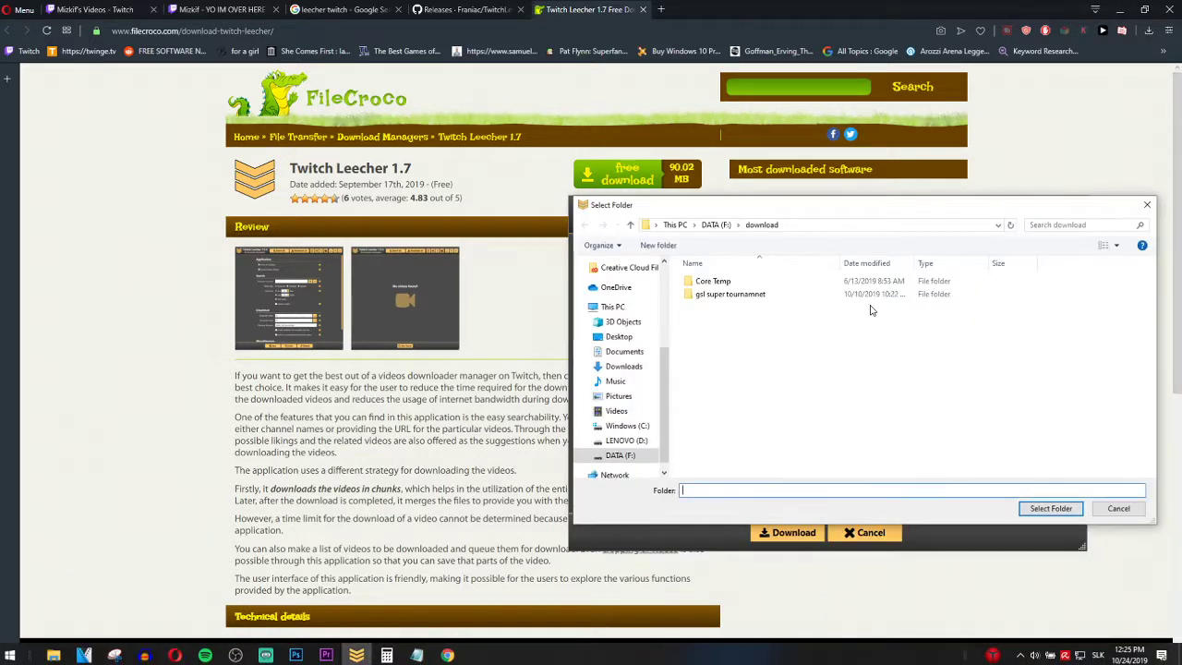
pyautogui.click(1051, 508)
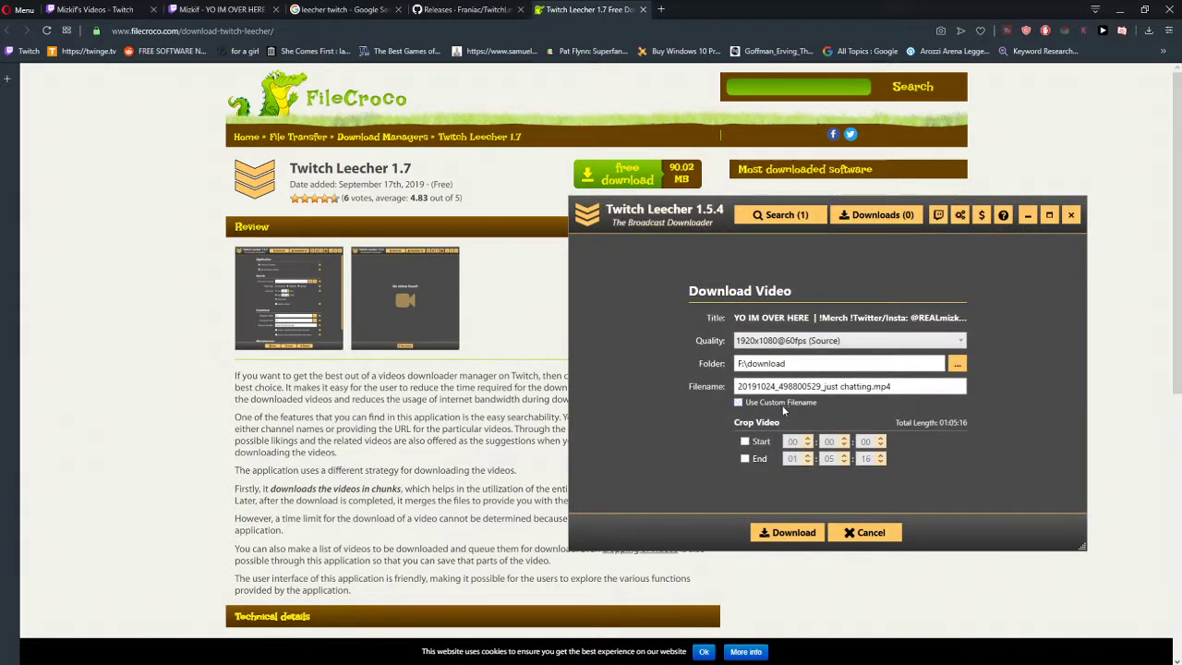
# Crop the video to start at 01:00:00 and end at 01:03:00, and start the download.
pyautogui.click(746, 442)
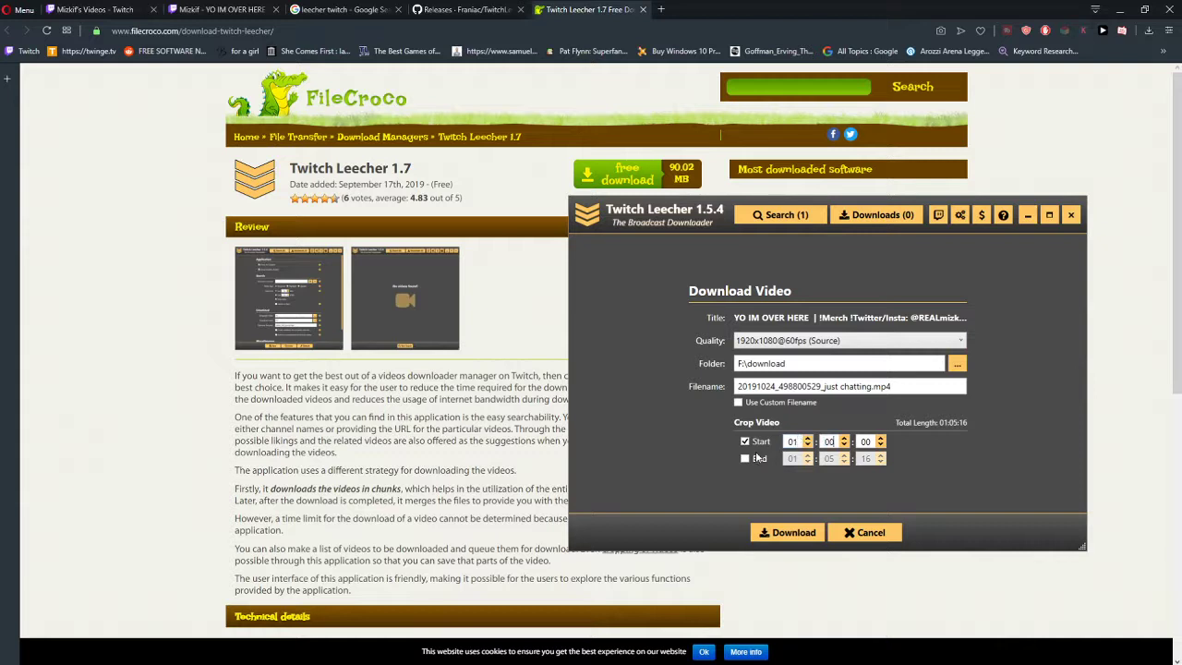
pyautogui.click(765, 460)
pyautogui.doubleClick(829, 459)
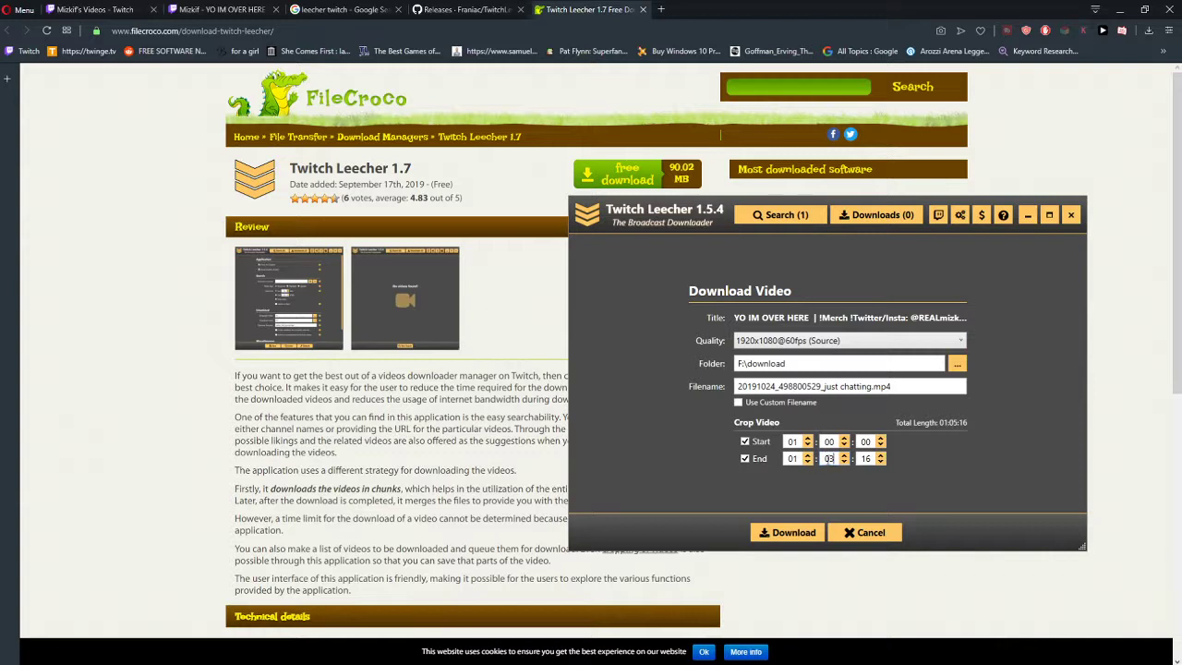
pyautogui.click(787, 532)
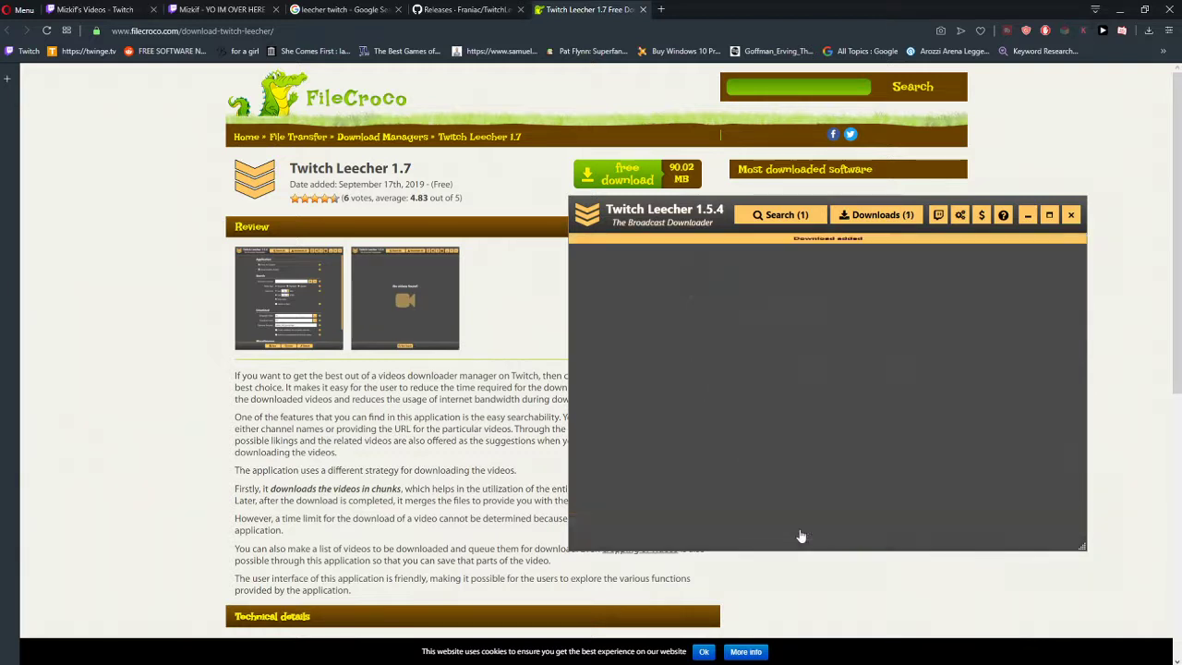
# Open the download folder from the downloads list and play the 20191024_498800529_just chatting clip, skipping through it to check playback.
pyautogui.click(890, 223)
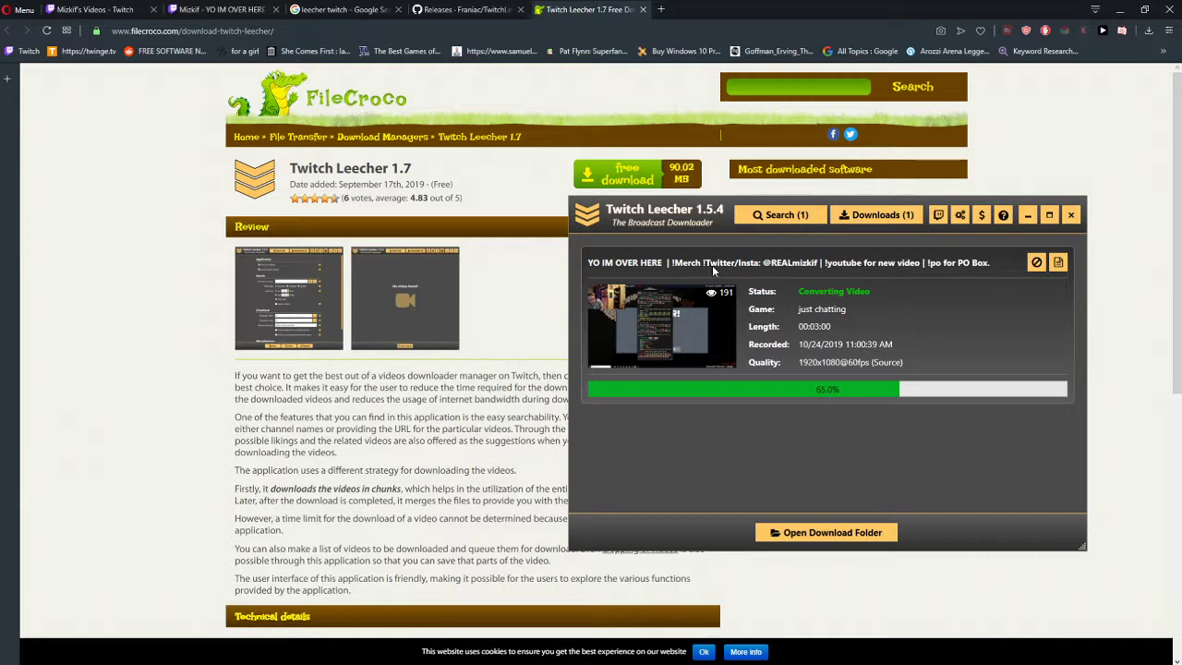
pyautogui.click(838, 536)
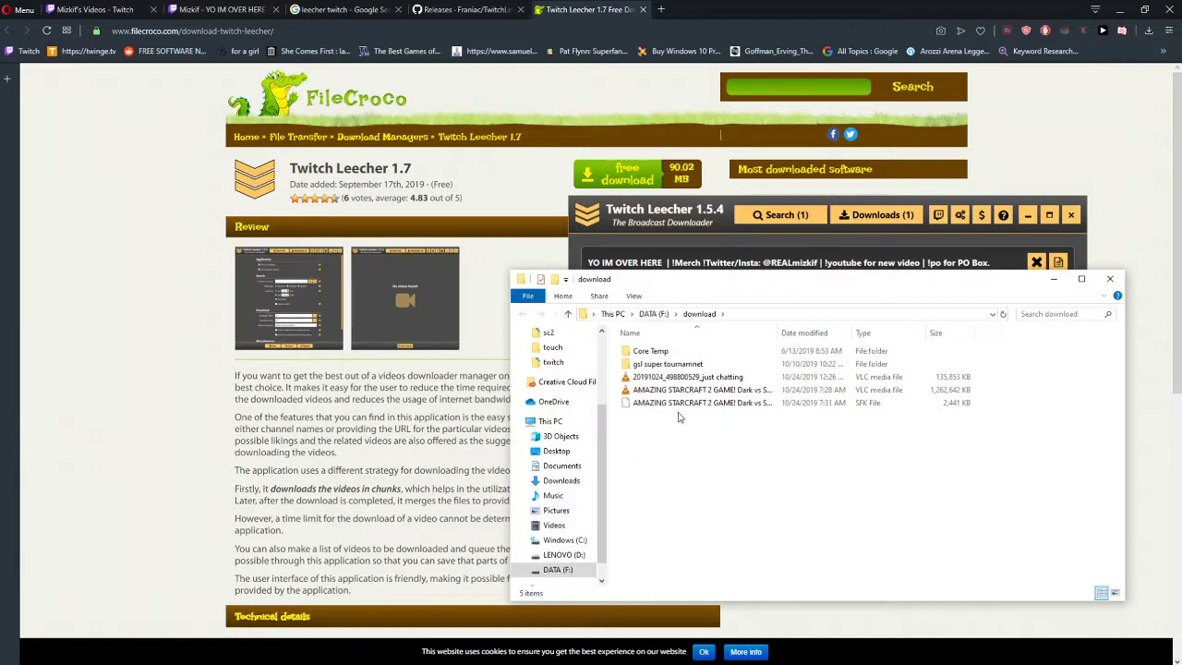
pyautogui.click(679, 378)
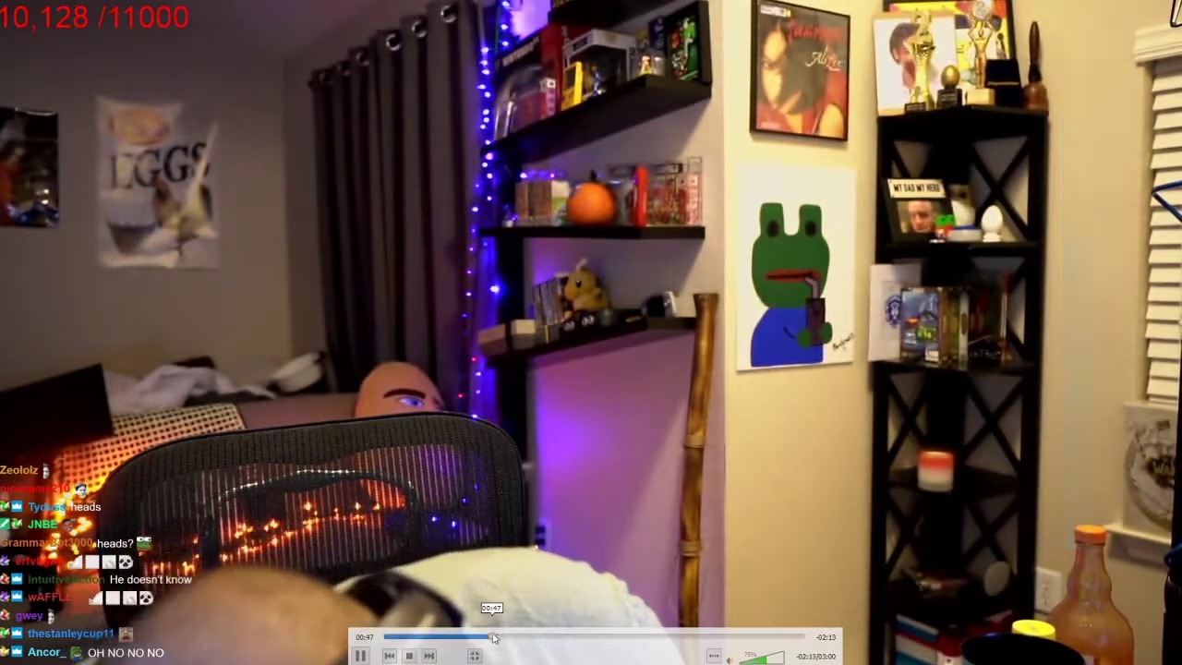
pyautogui.click(606, 637)
pyautogui.click(499, 636)
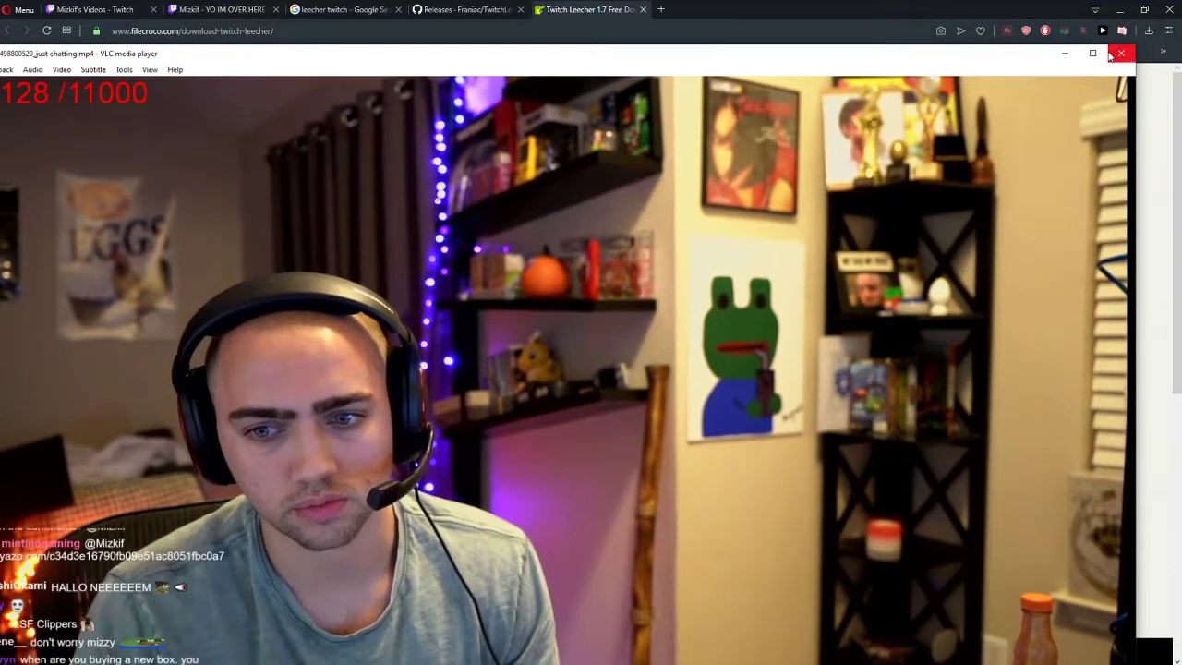
# Close the video player, return to the FileCroco page, and view its Twitch Leecher screenshots before closing the gallery.
pyautogui.click(1116, 54)
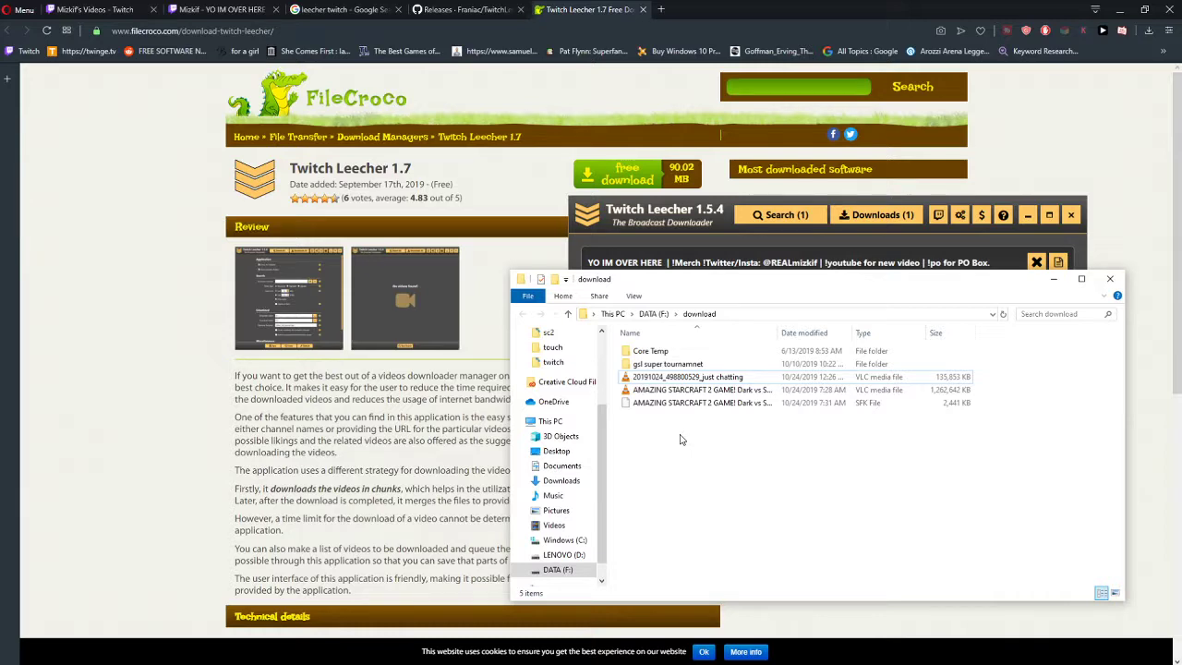
pyautogui.click(67, 427)
pyautogui.scroll(-5, 137, 435)
pyautogui.scroll(5, 209, 430)
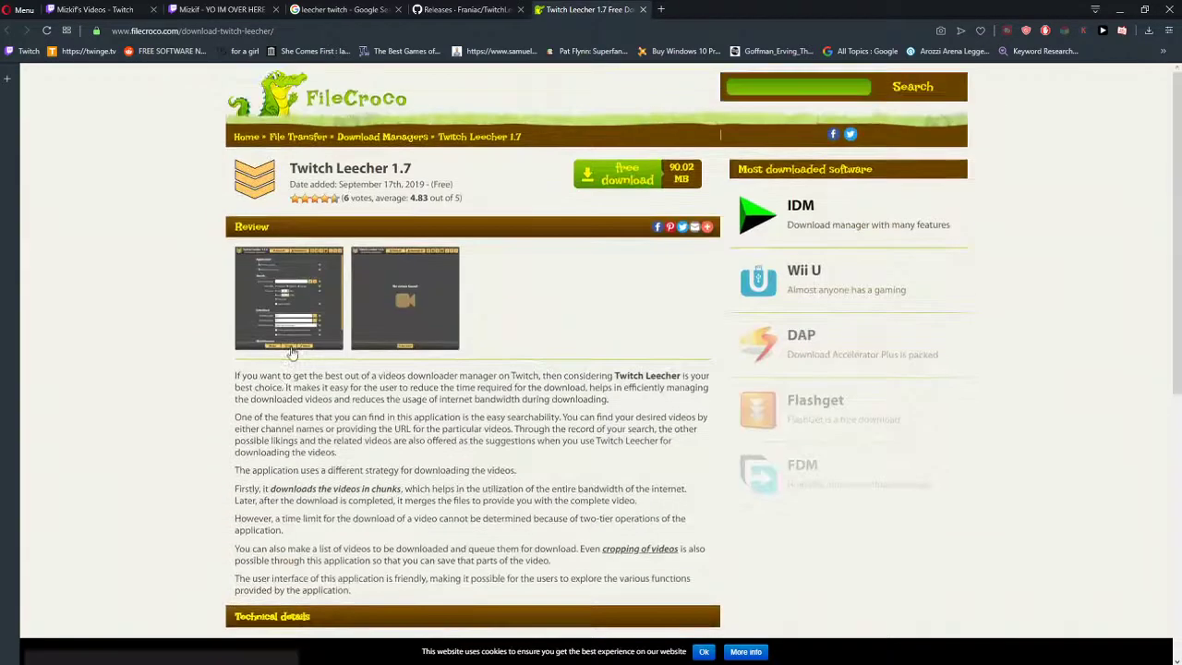
pyautogui.click(306, 308)
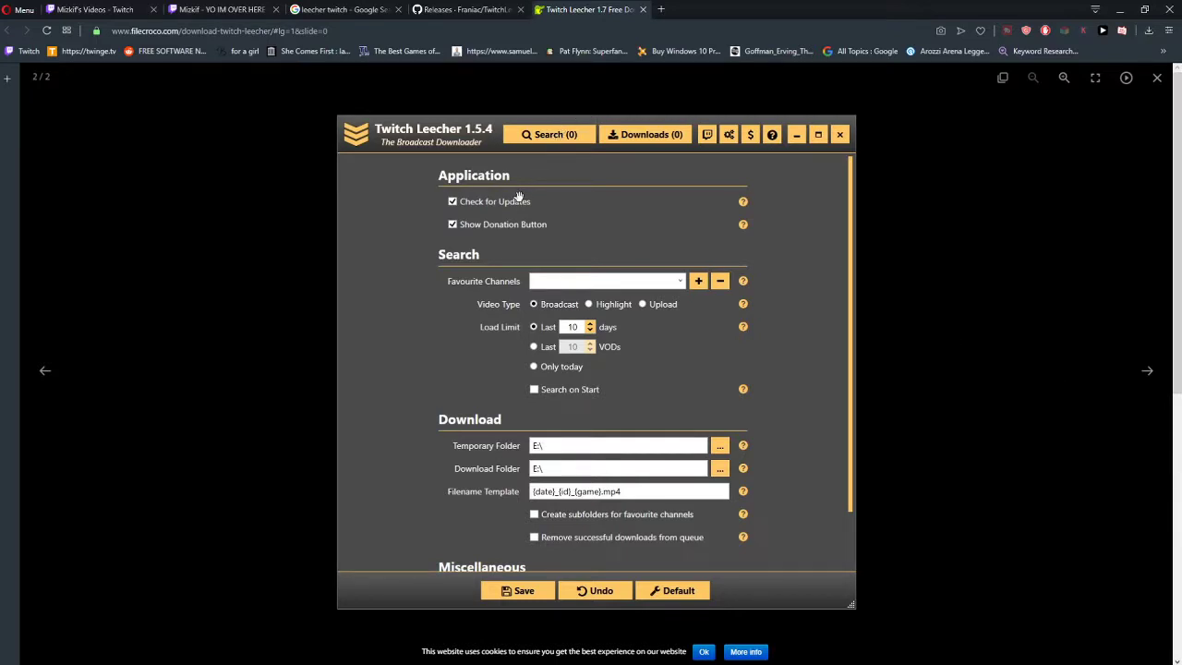
pyautogui.click(1140, 356)
pyautogui.press('Left')
pyautogui.click(1157, 78)
# Switch to the GitHub releases page and read the Twitch Leecher 1.7 breaking changes, enhancements and fixed bugs.
pyautogui.click(462, 9)
pyautogui.scroll(-1, 316, 382)
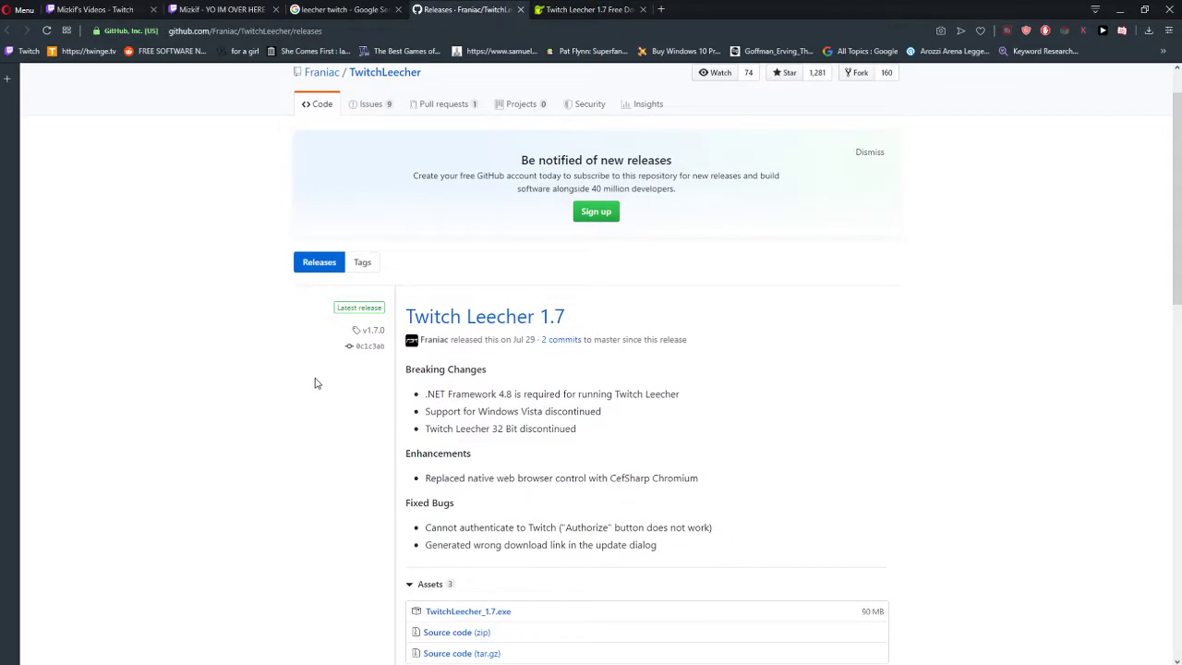
pyautogui.moveTo(444, 392); pyautogui.dragTo(404, 398)
pyautogui.click(636, 421)
pyautogui.click(400, 397)
pyautogui.scroll(-1, 400, 397)
pyautogui.moveTo(569, 364); pyautogui.dragTo(627, 367)
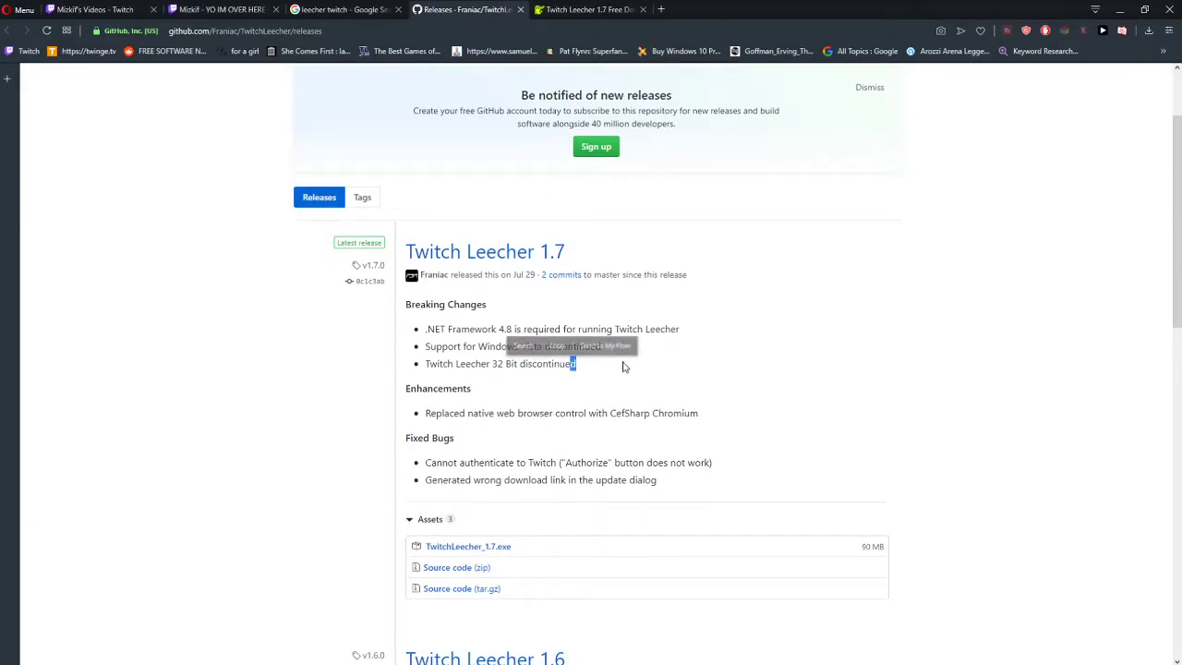
pyautogui.click(505, 408)
pyautogui.moveTo(435, 413); pyautogui.dragTo(700, 413)
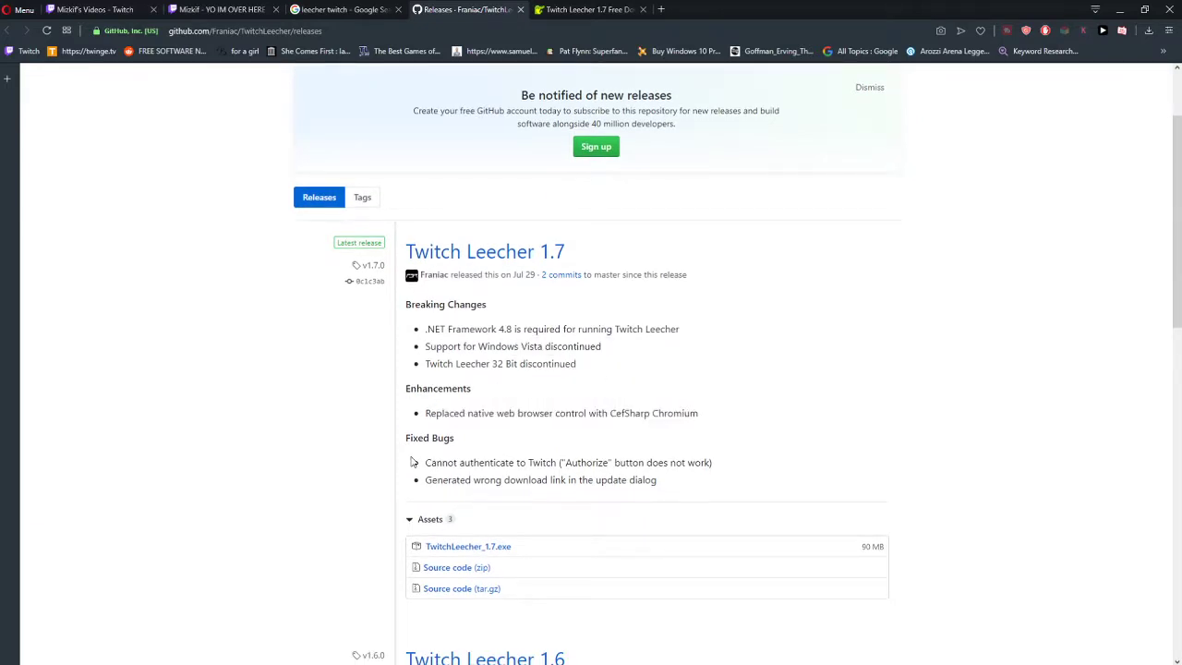
pyautogui.moveTo(414, 463); pyautogui.dragTo(707, 481)
pyautogui.click(707, 480)
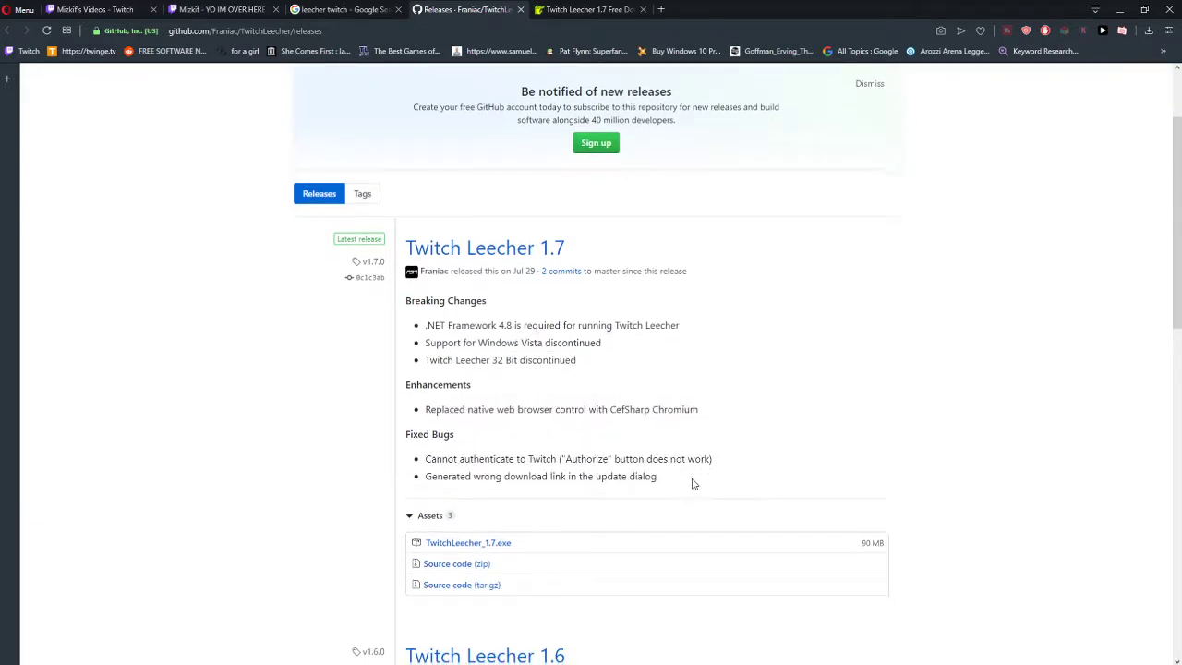
# Read the new feature note of the Twitch Leecher 1.6 release about disabling mp4 conversion.
pyautogui.scroll(-2, 693, 483)
pyautogui.scroll(-4, 693, 486)
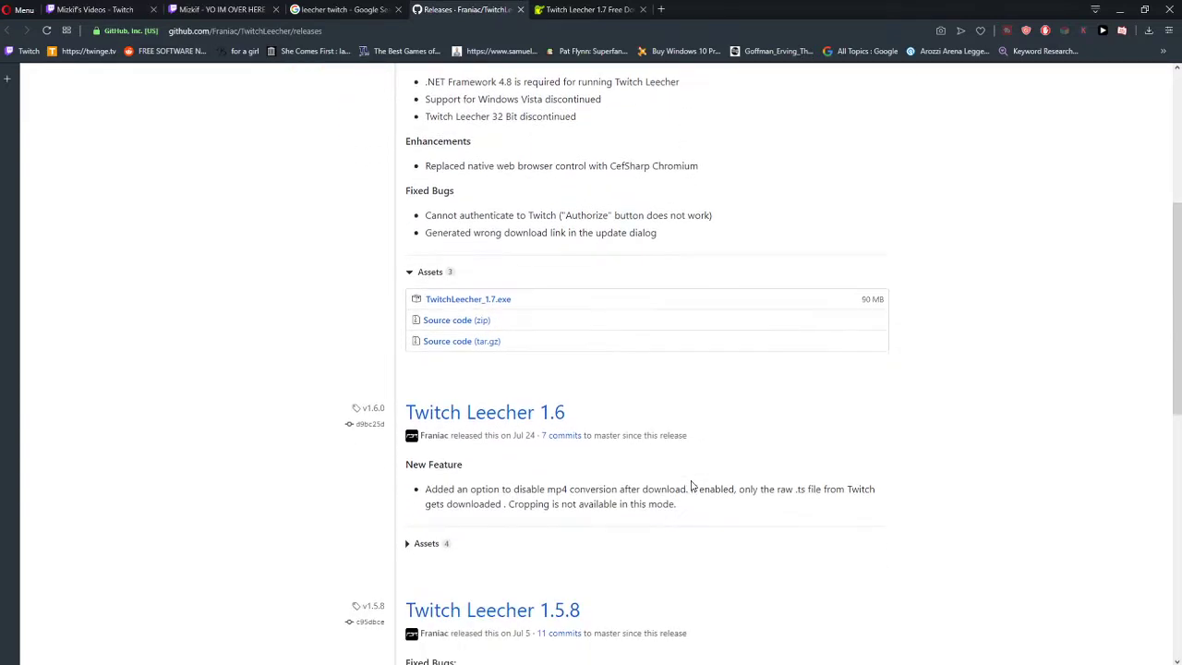
pyautogui.moveTo(475, 367); pyautogui.dragTo(710, 393)
pyautogui.click(687, 391)
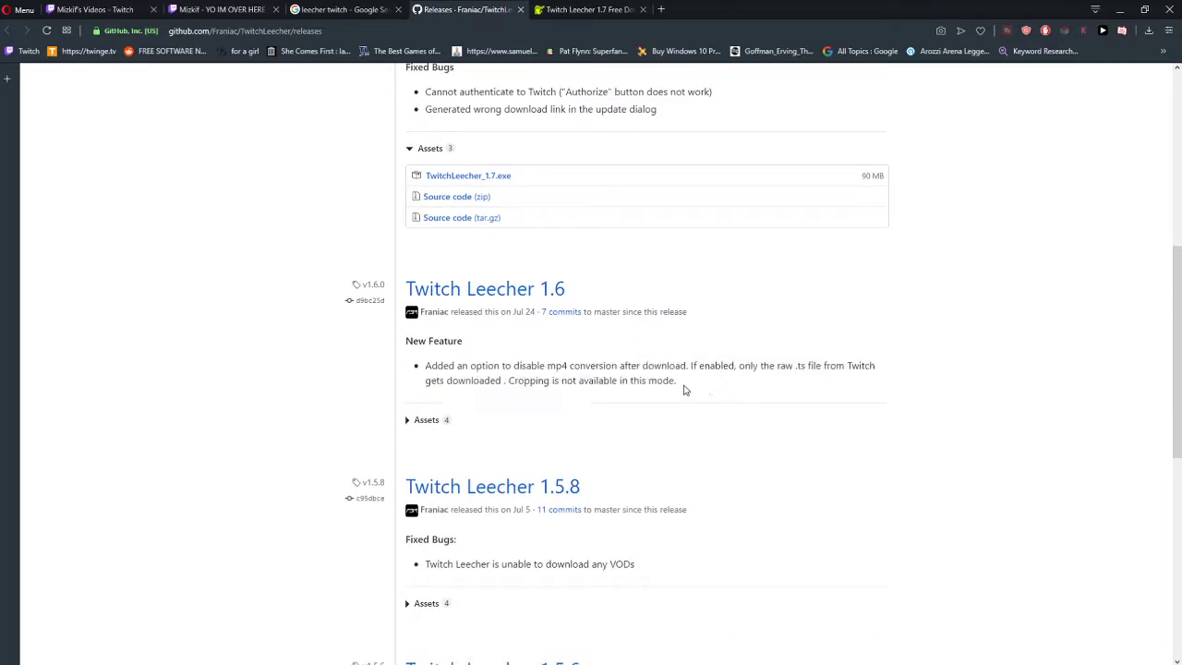
pyautogui.moveTo(475, 368); pyautogui.dragTo(673, 382)
pyautogui.click(463, 395)
# Look through the older Twitch Leecher release notes from version 1.5.8 down to 1.5.5.
pyautogui.scroll(-1, 464, 395)
pyautogui.scroll(-3, 463, 395)
pyautogui.moveTo(438, 379); pyautogui.dragTo(316, 393)
pyautogui.click(688, 391)
pyautogui.click(316, 393)
pyautogui.scroll(-2, 317, 395)
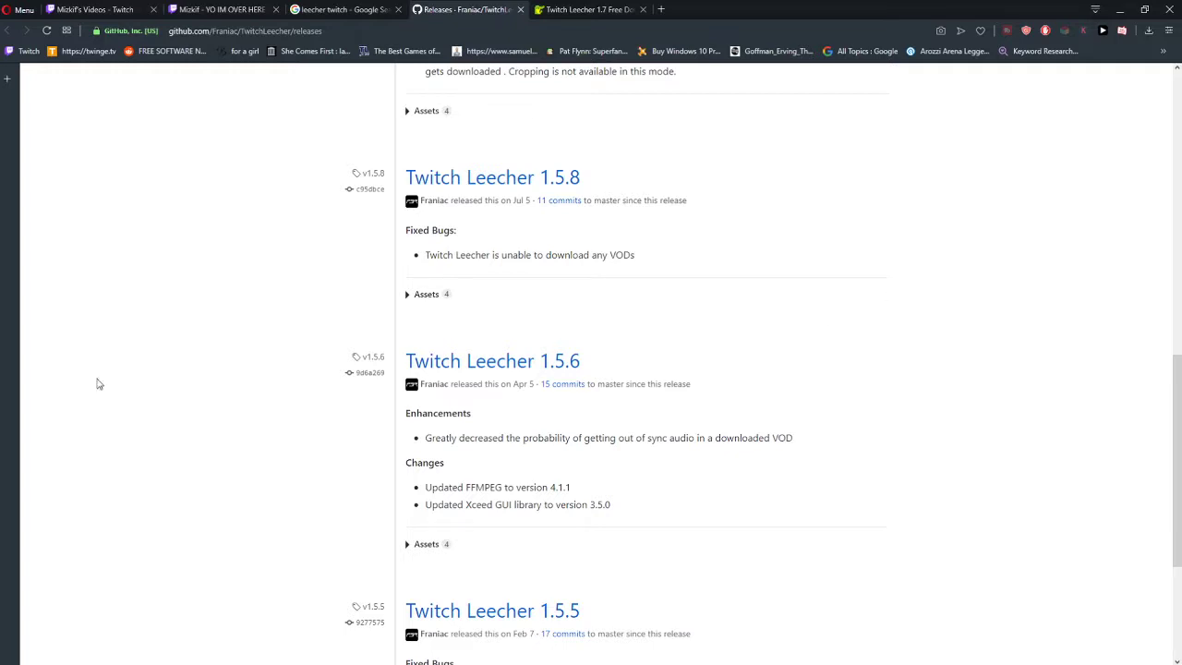
pyautogui.scroll(6, 99, 383)
pyautogui.scroll(-5, 455, 434)
pyautogui.scroll(-5, 445, 453)
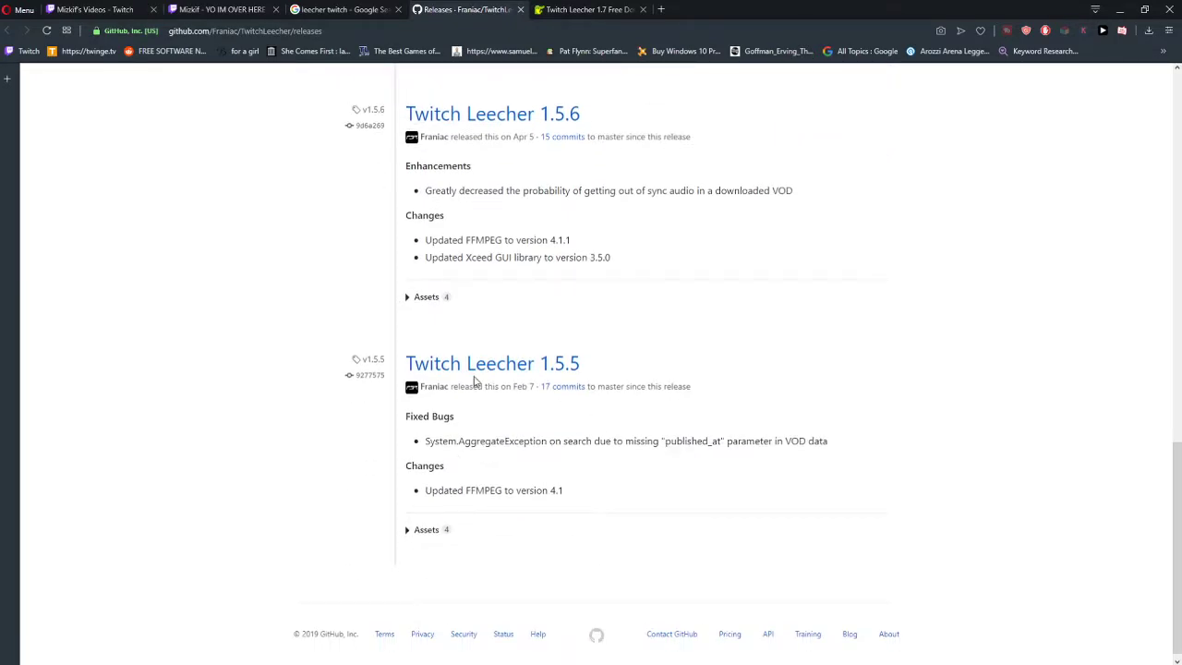
pyautogui.moveTo(446, 658)
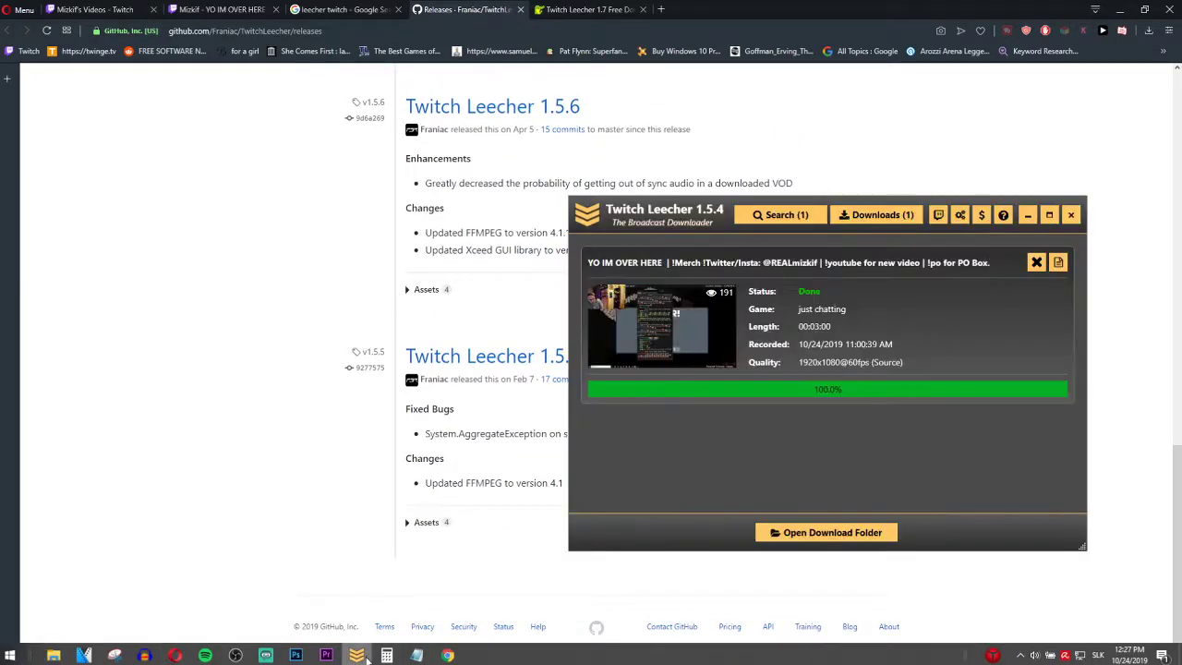